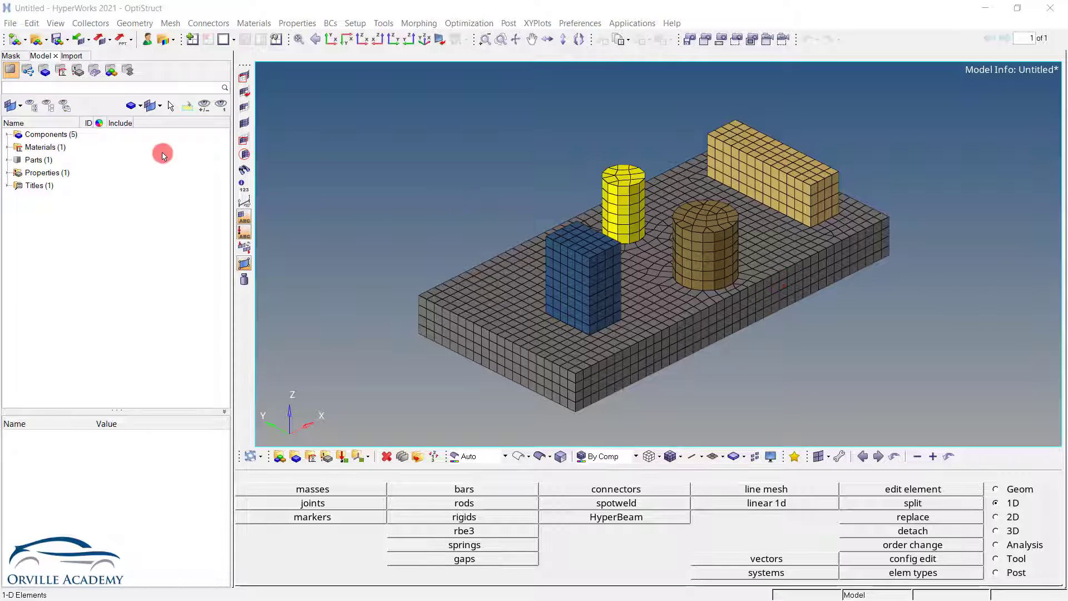
List the Components, Materials and Properties, and inspect the Steel material and PSOLID property1.
click(8, 134)
click(8, 211)
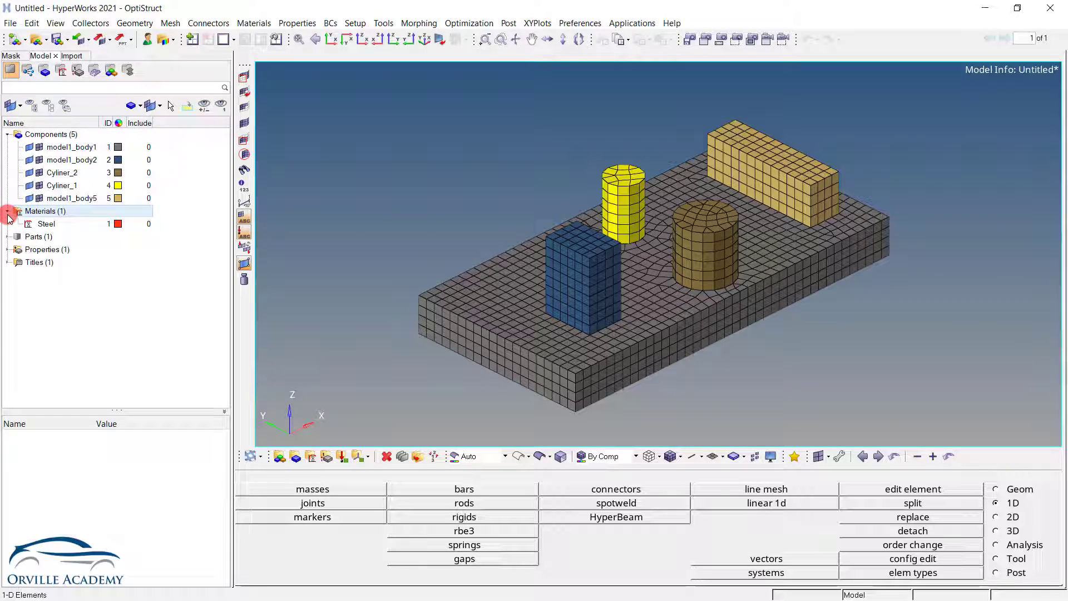
click(39, 224)
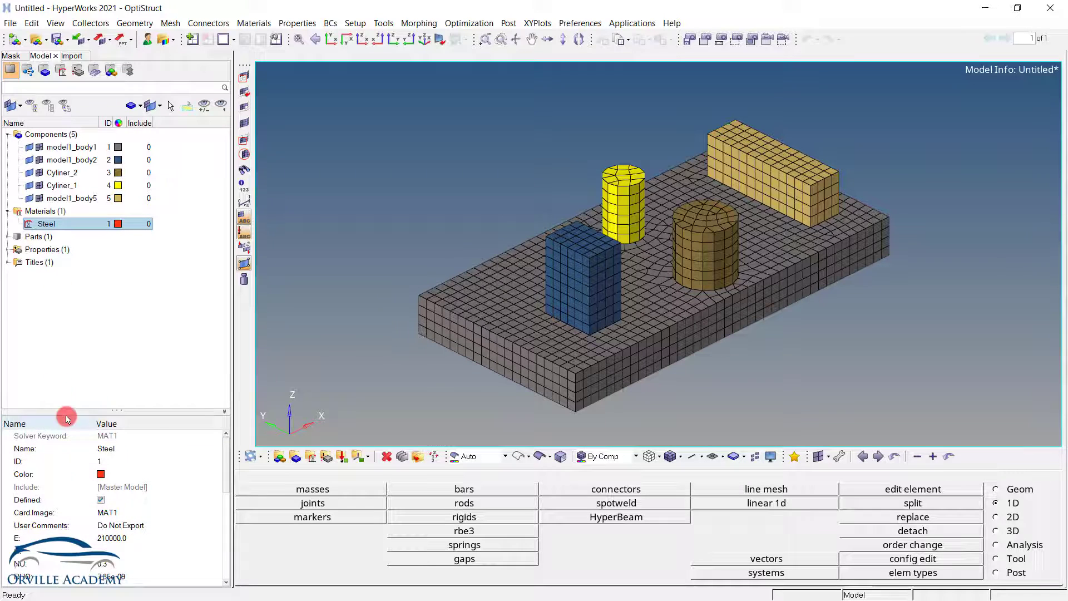
click(7, 249)
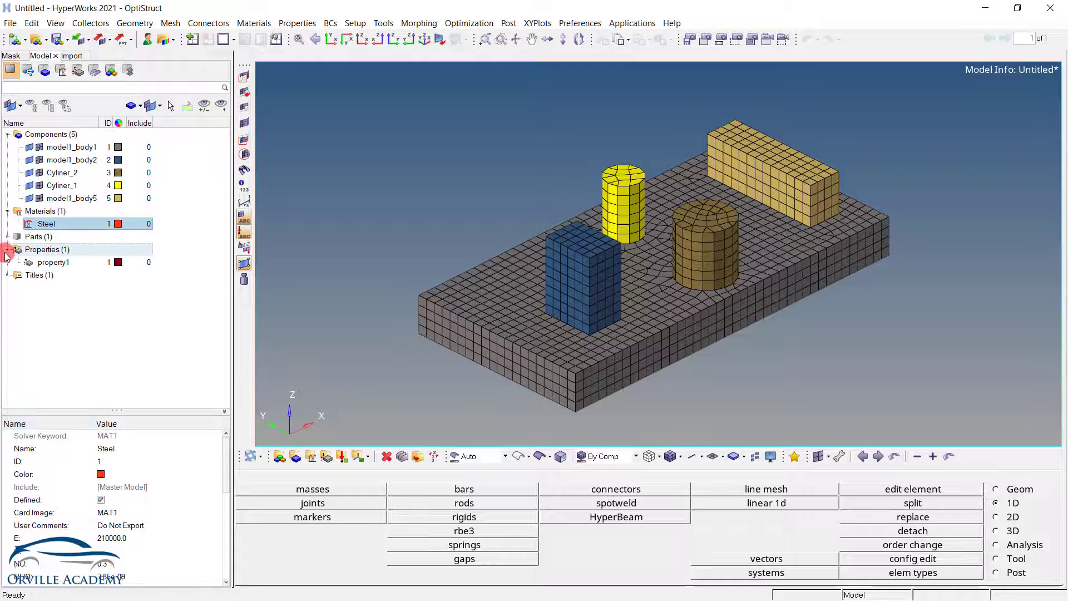
click(56, 263)
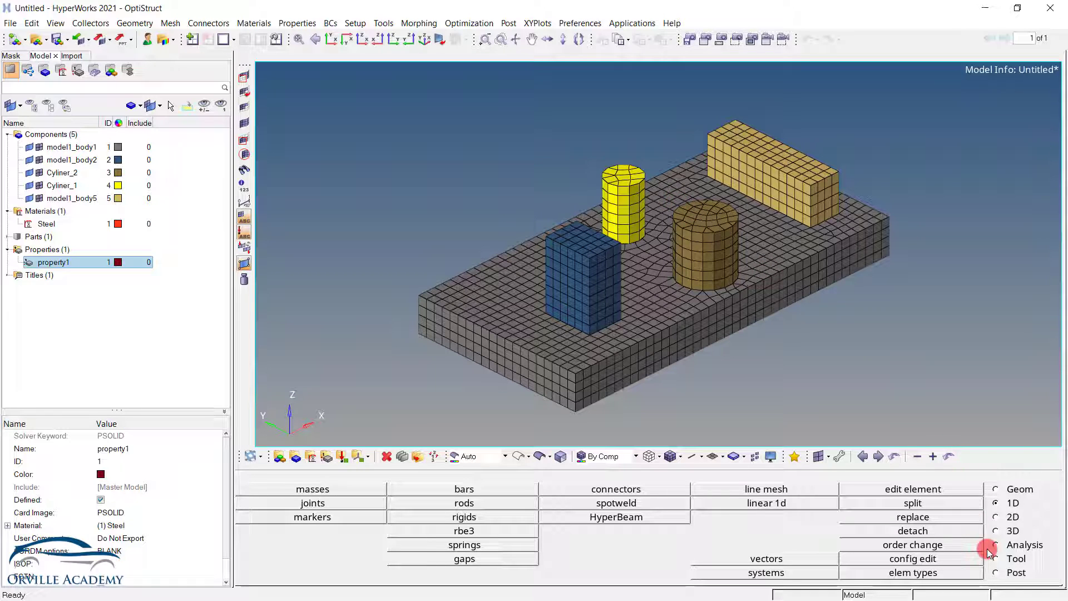
Open the Post page's Summary tool and load the OptiStruct ctr_of_gravity template.
click(997, 573)
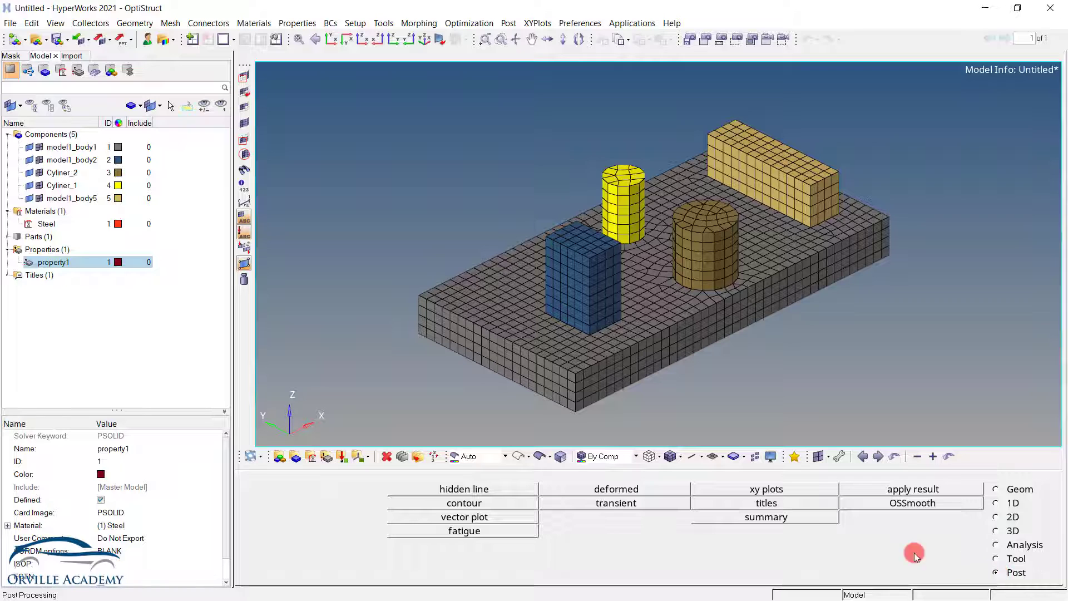
click(779, 523)
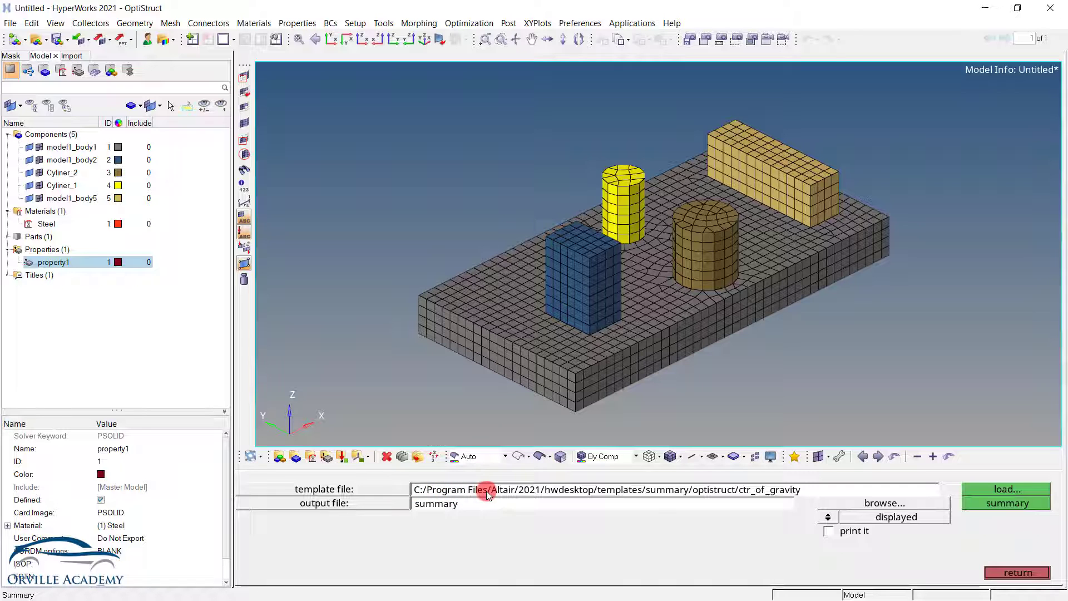
click(976, 489)
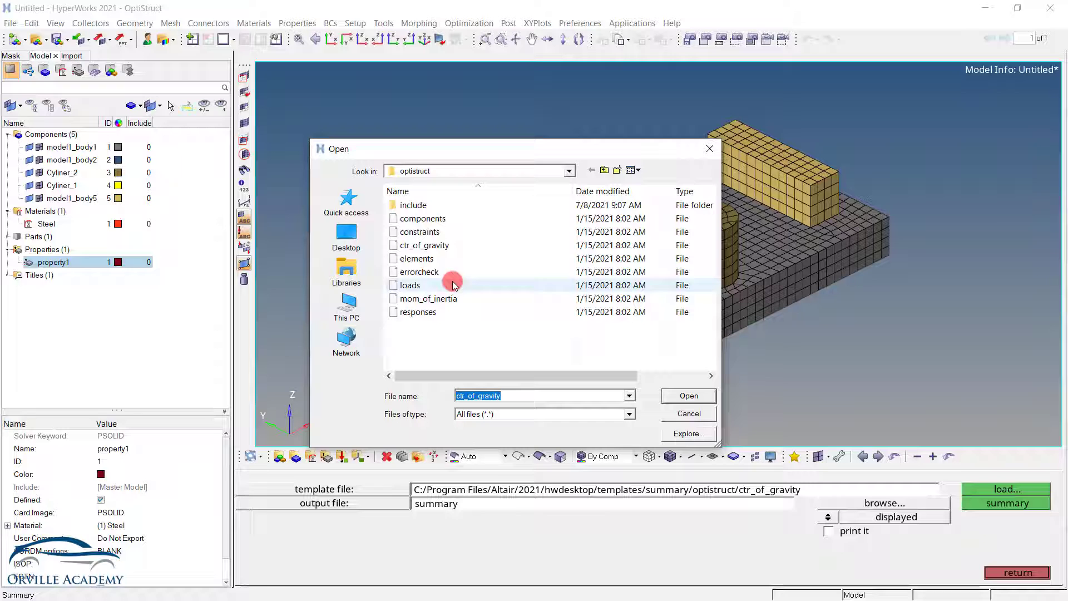
click(597, 174)
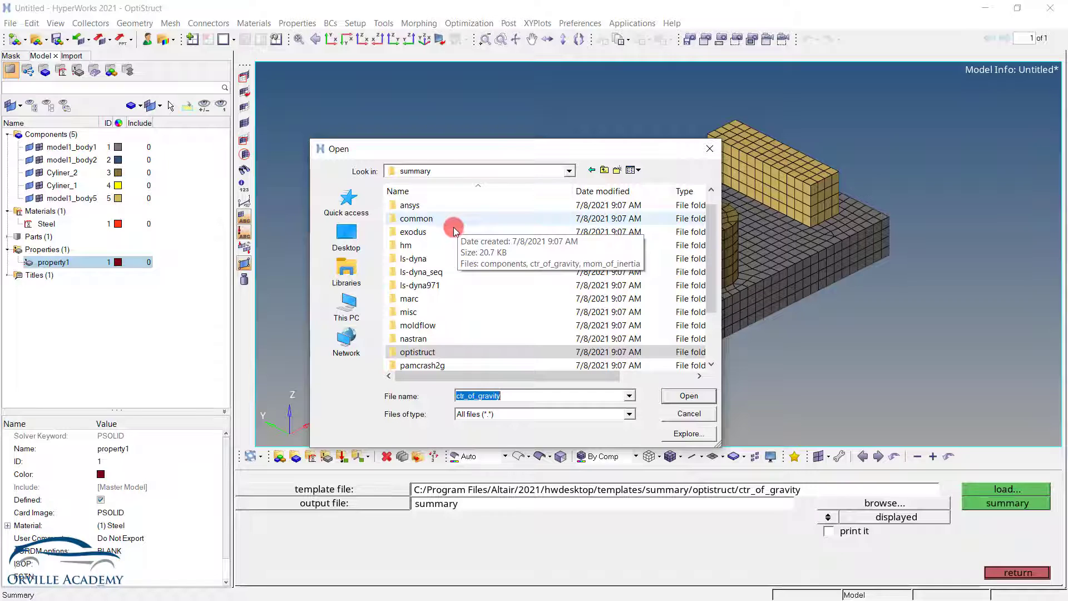
double_click(422, 351)
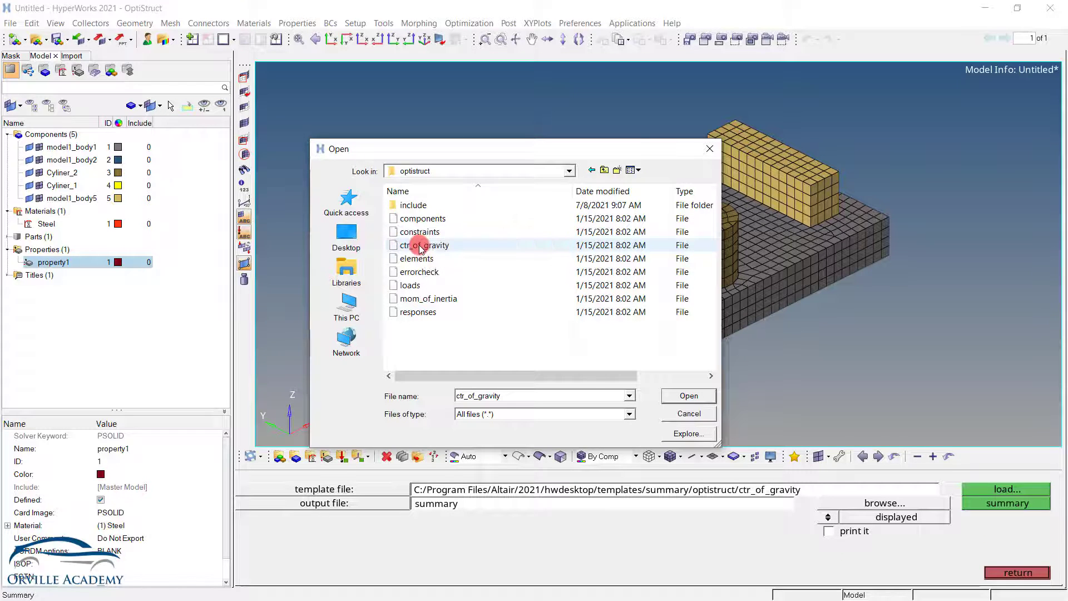
click(421, 247)
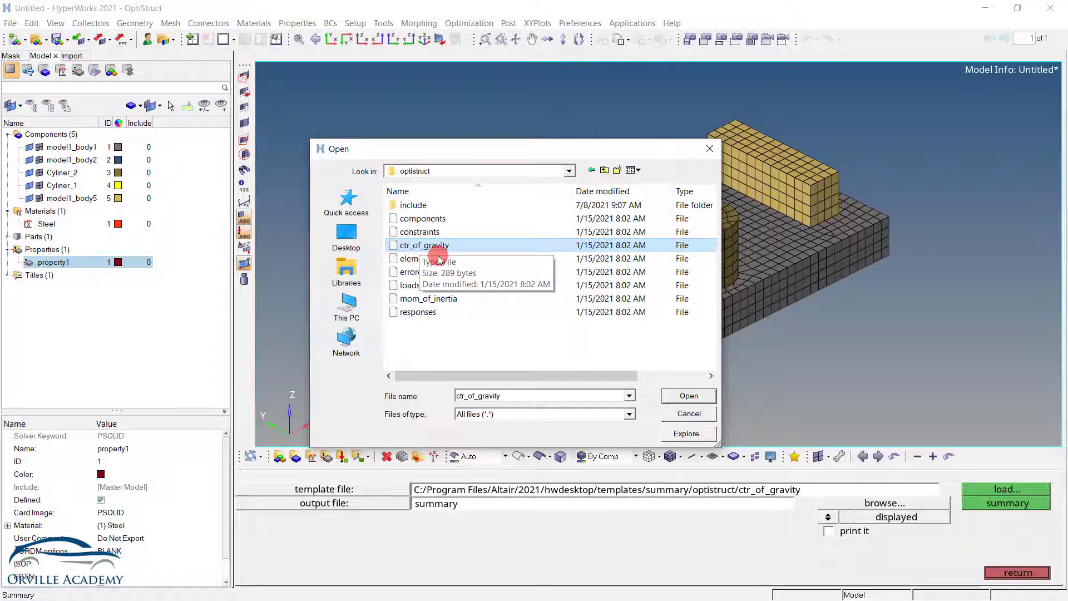
click(676, 396)
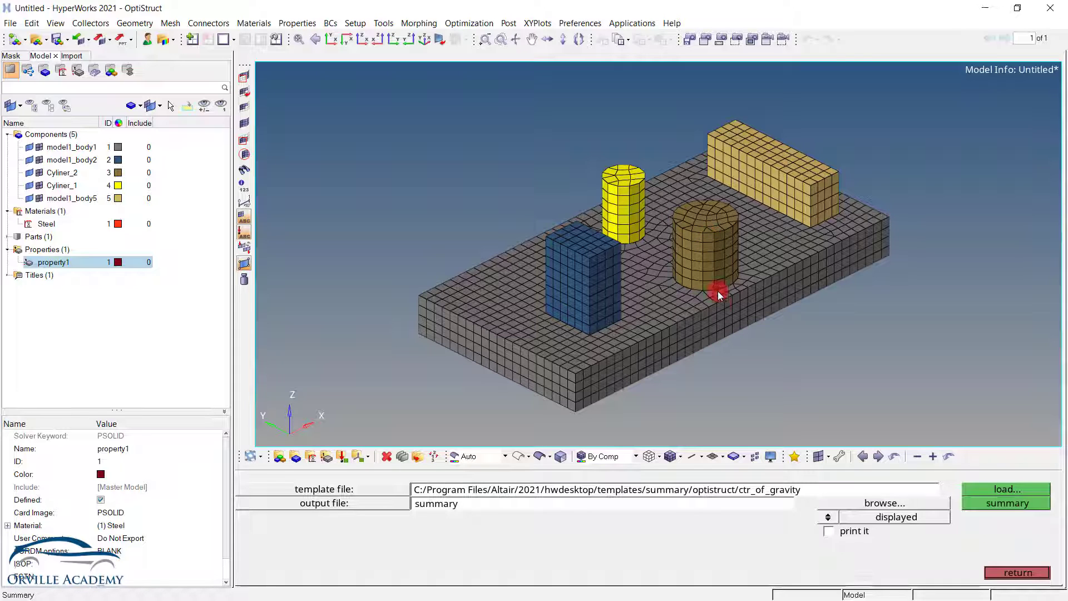
Display only the two cylinder components and run the centre-of-gravity summary, overwriting the old file.
key(d)
click(713, 242)
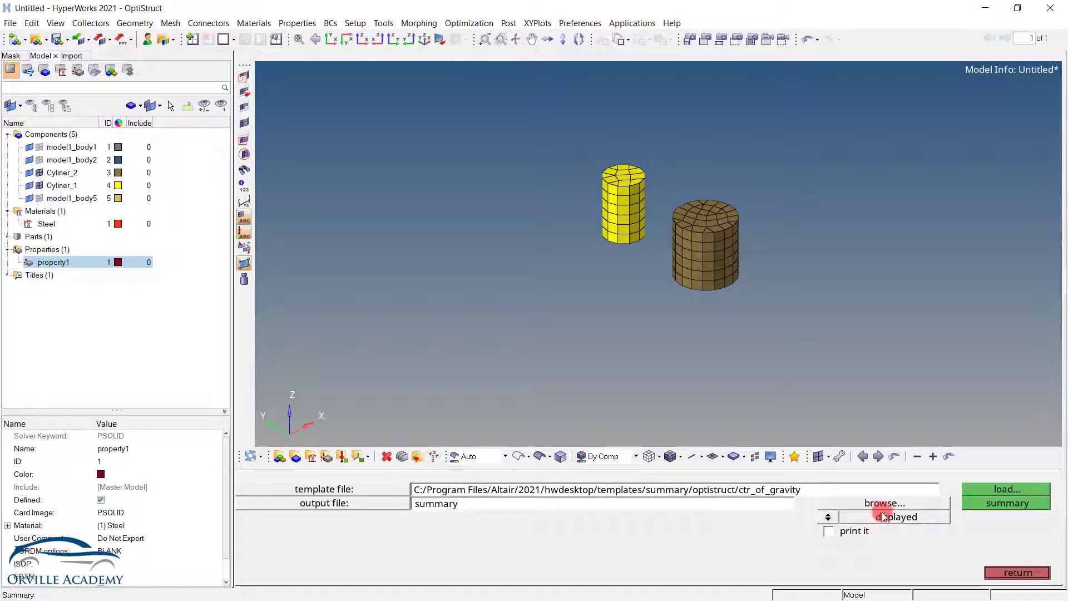
click(975, 503)
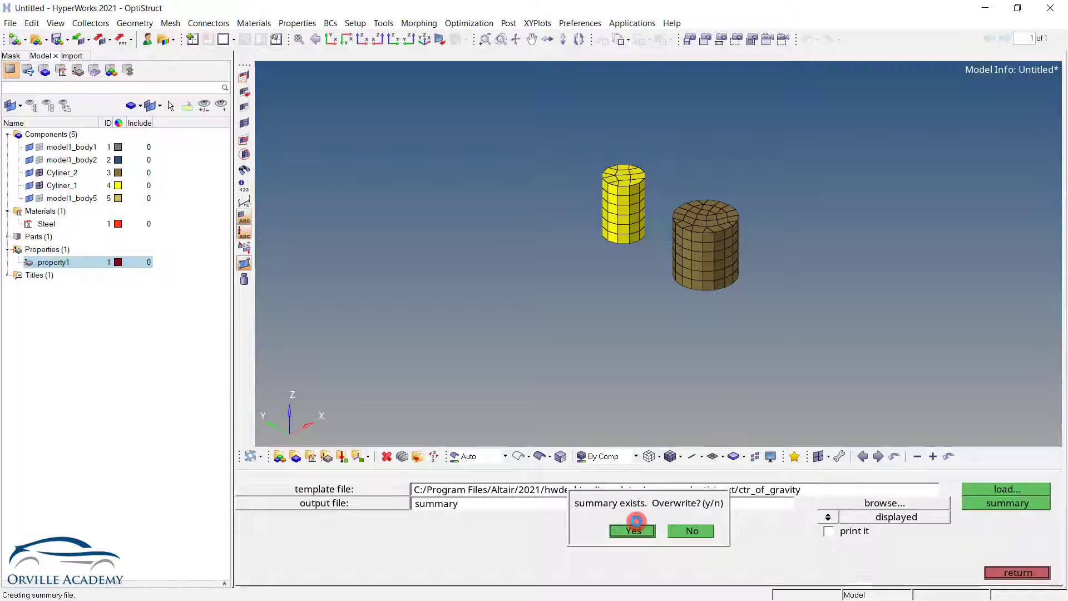
click(633, 530)
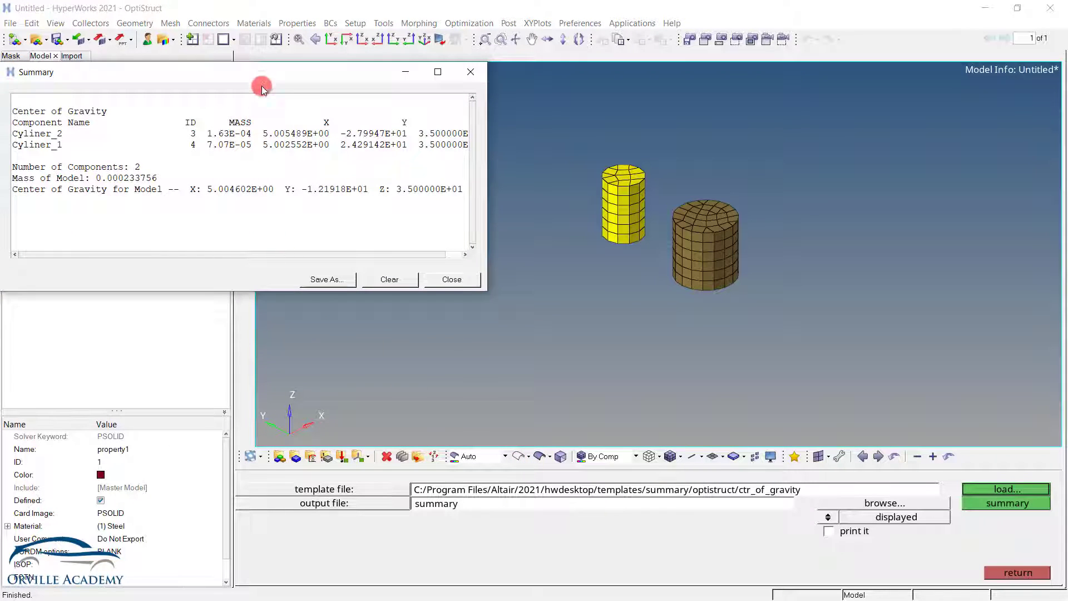
Centre and widen the summary window, then select the Component Name header and both cylinder rows.
drag(261, 74, 598, 145)
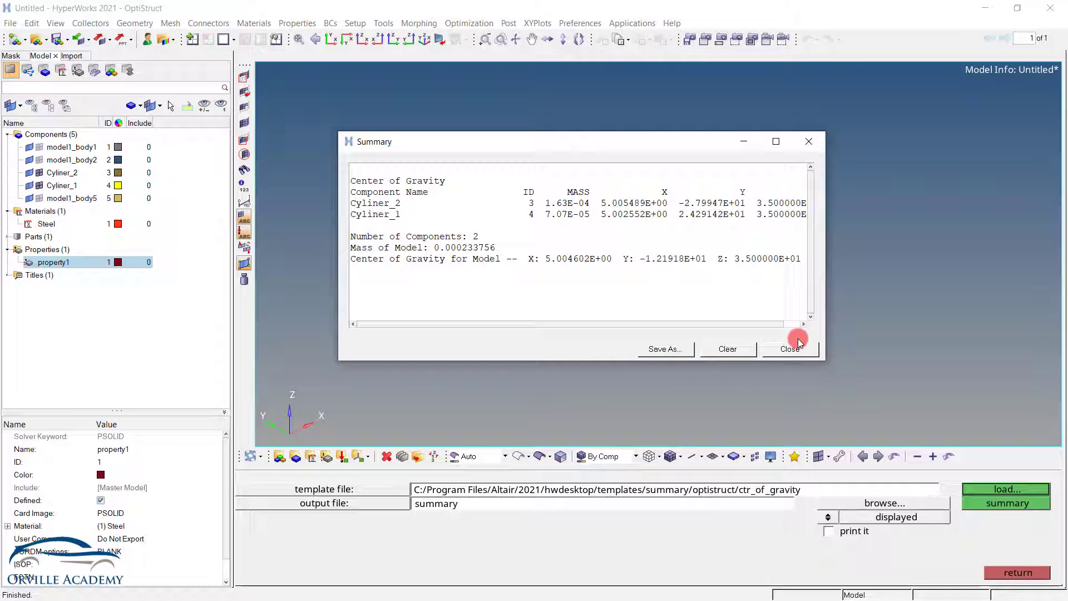
drag(828, 358, 998, 356)
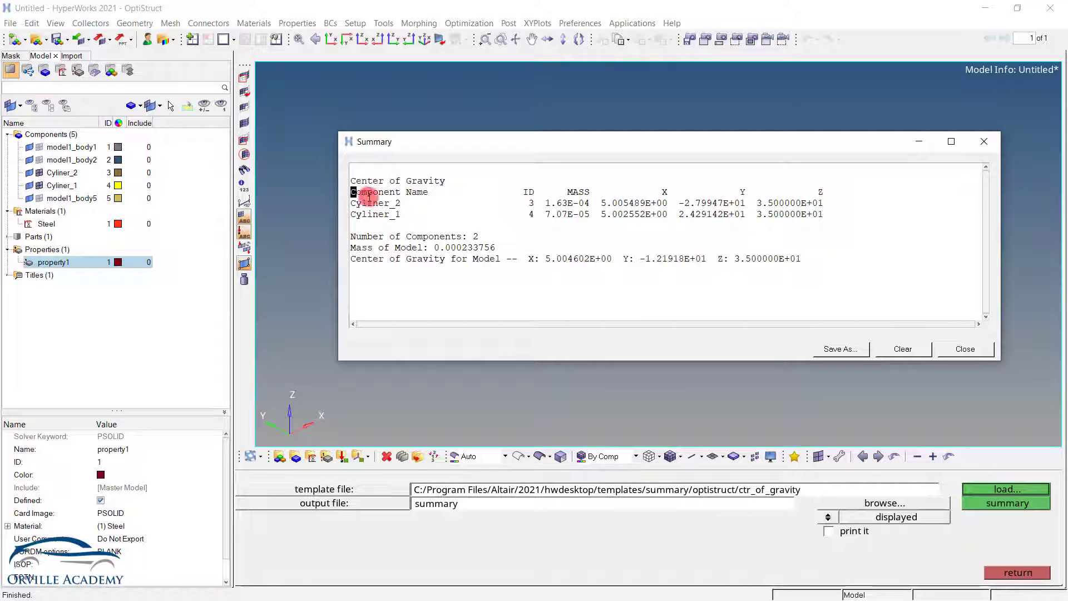
drag(352, 193, 829, 217)
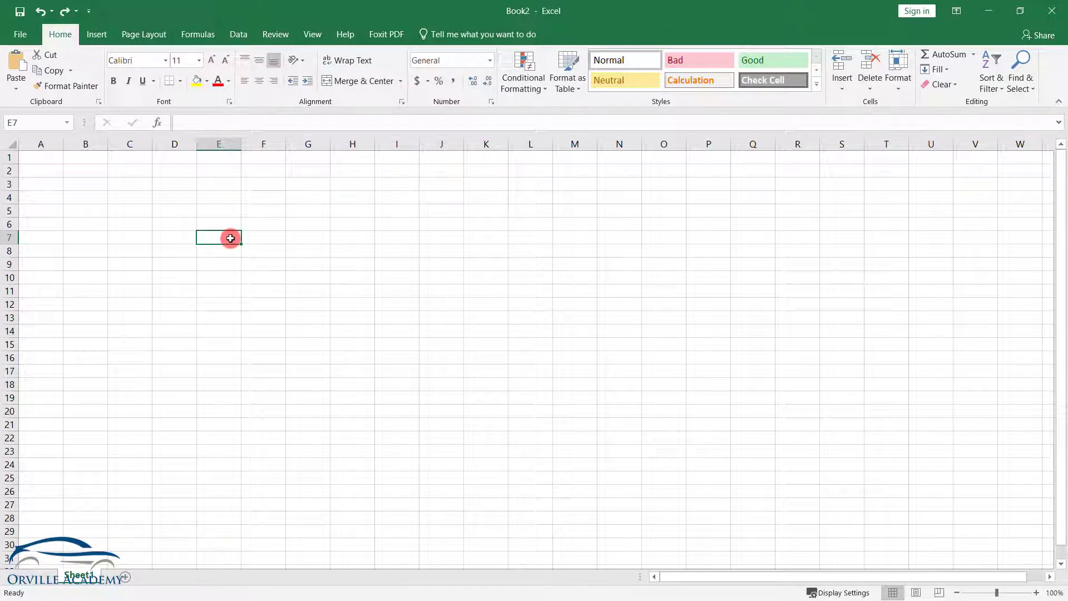
Paste the table at E7 and split it into space-delimited columns with the Text Import Wizard.
text(Component Name ID MASS X Y Z Cyliner_2 3 1.63E-04 5.005489E+00 -2.79947E+01 3.500000E+01 Cyliner_1 4 7.07E-05 5.002552E+00 2.429142E+01 3.500000E+01)
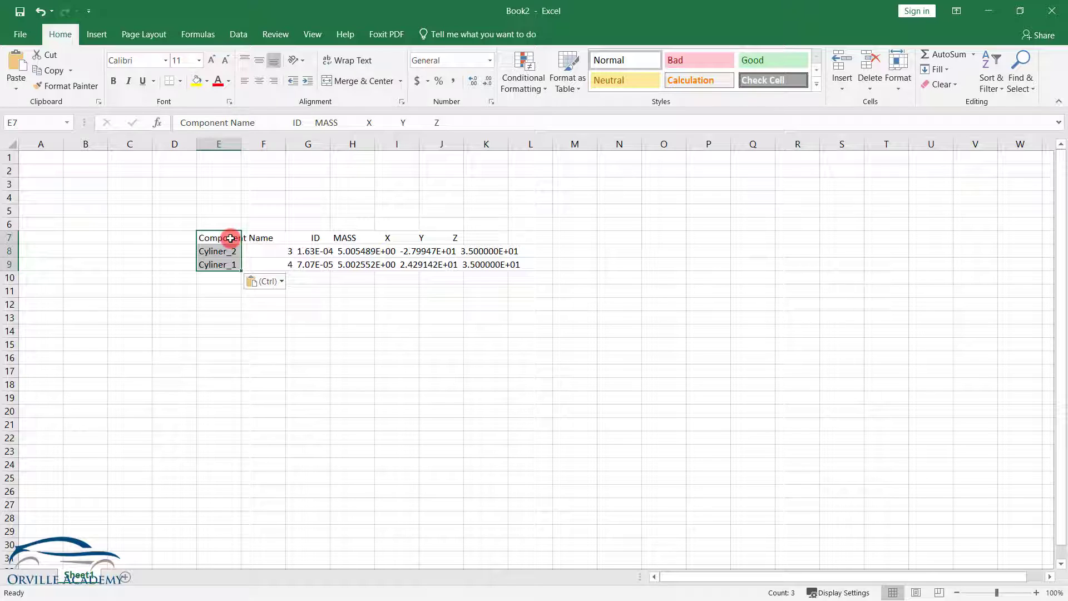
click(279, 282)
click(279, 335)
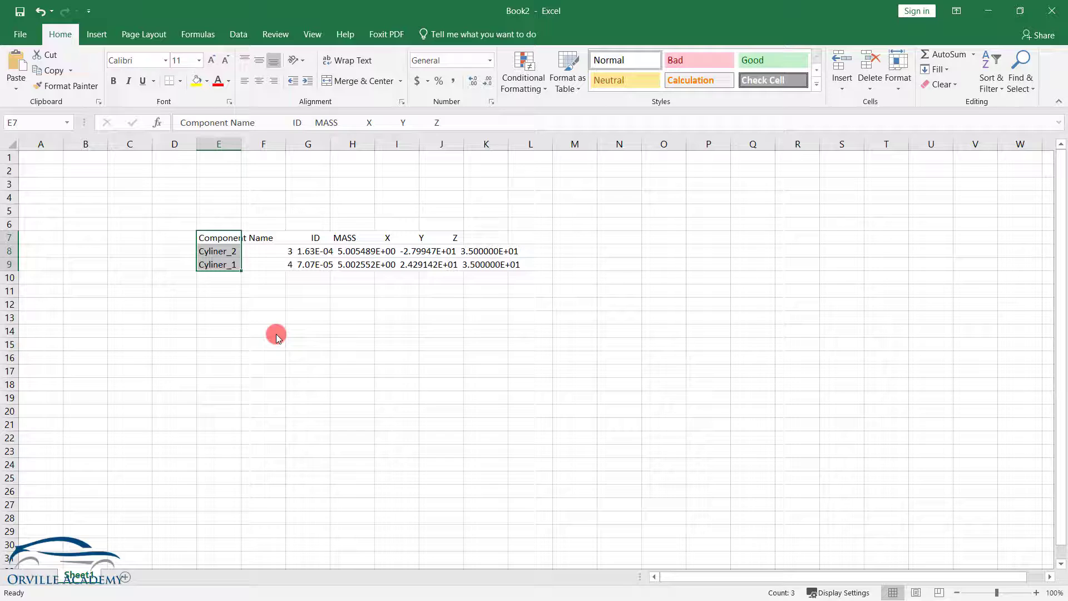
click(396, 468)
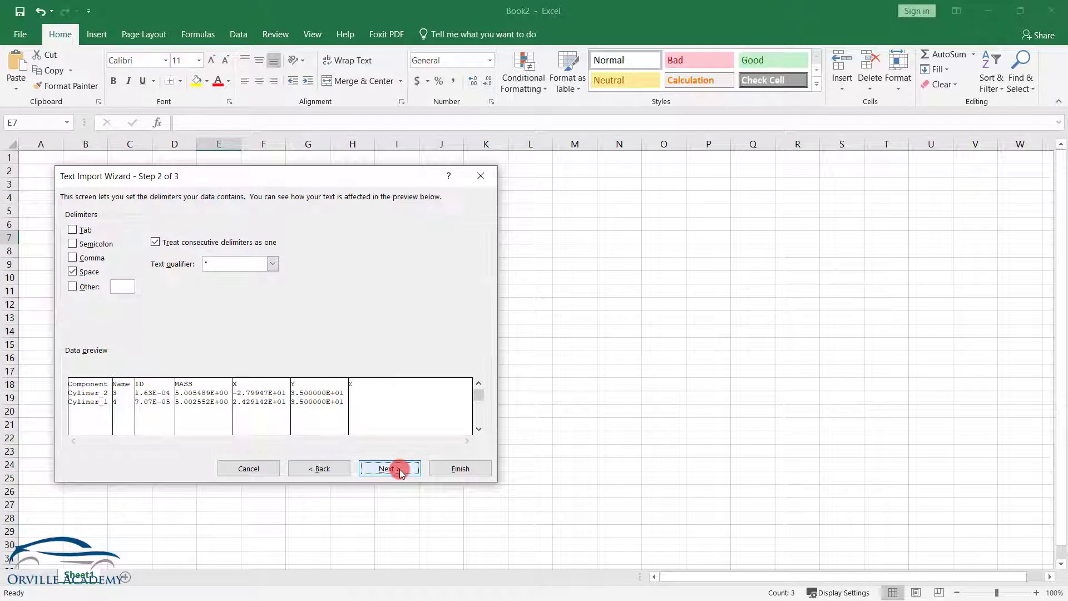
click(399, 468)
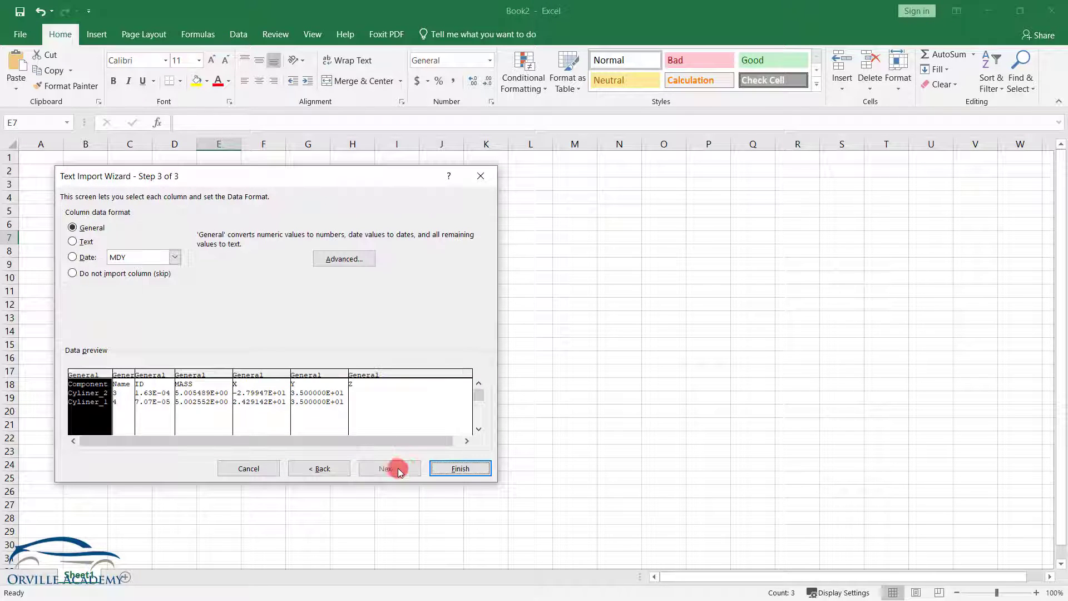
click(465, 469)
click(351, 358)
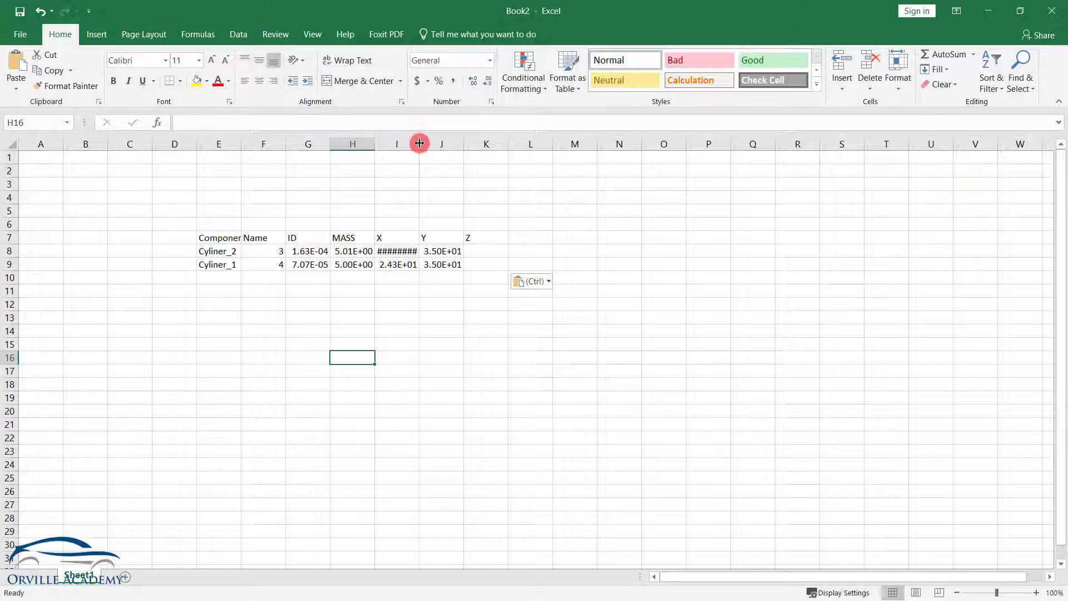
Widen column I and shift the values in F8:J9 one column right to G8.
drag(419, 143, 447, 149)
drag(264, 251, 469, 264)
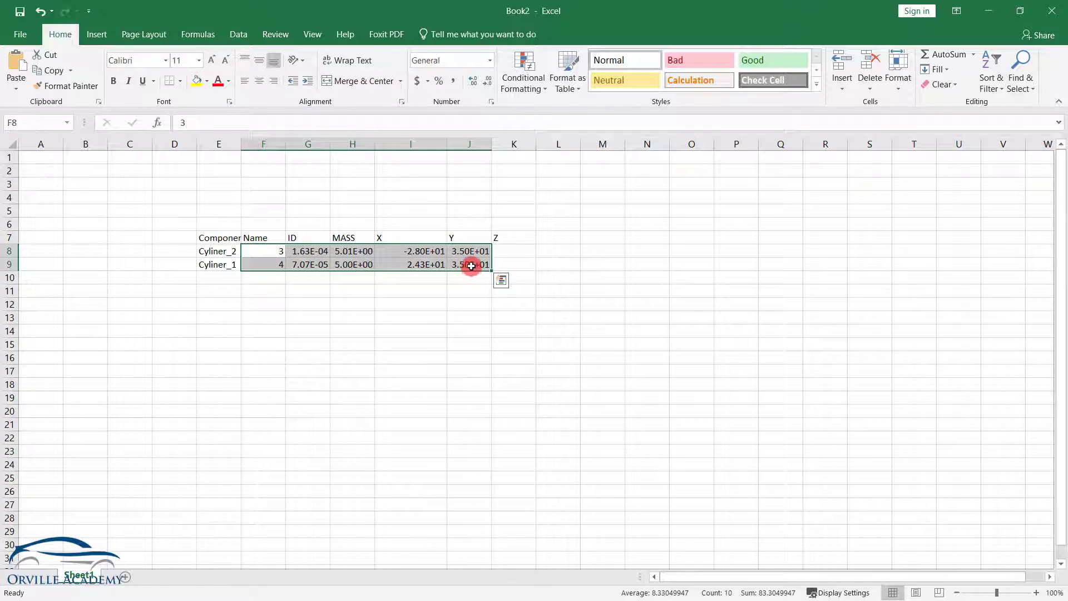
key(ctrl+c)
click(309, 249)
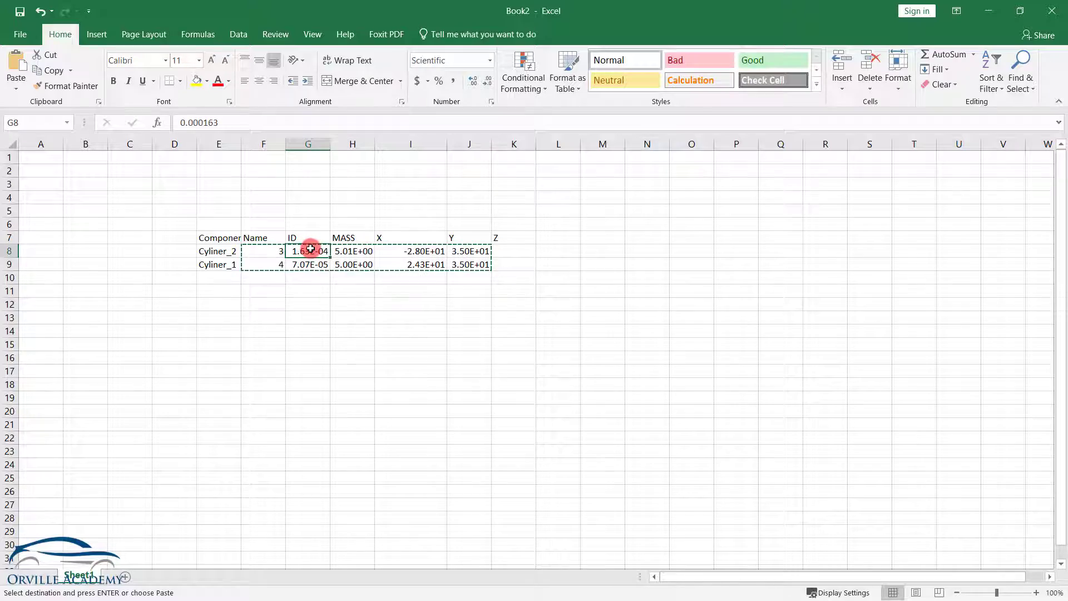
key(ctrl+v)
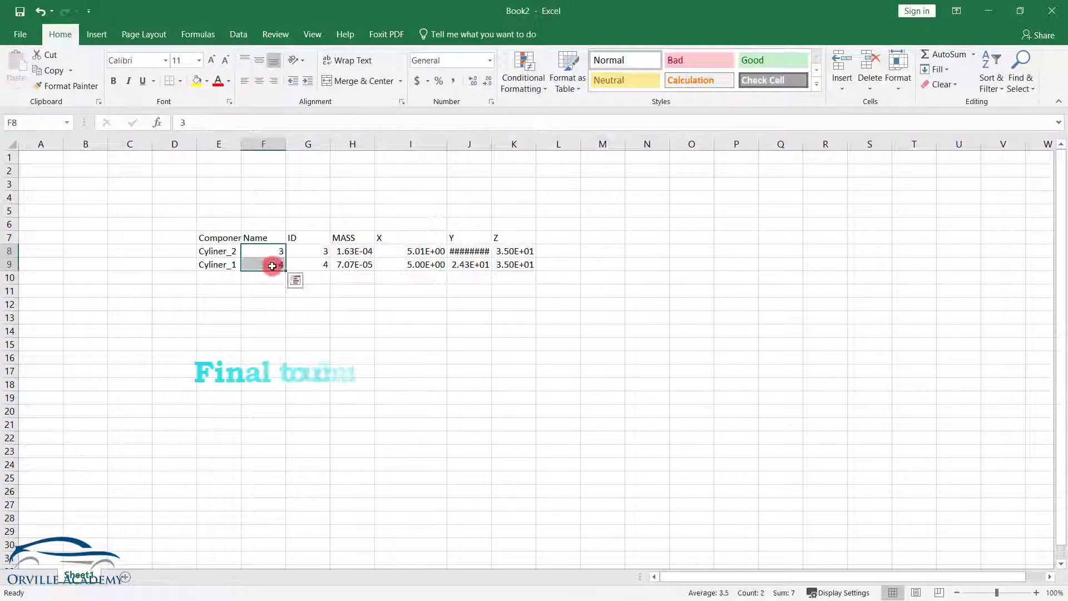
Centre the E7:K9 table contents vertically and horizontally, and widen column J.
drag(212, 238, 512, 265)
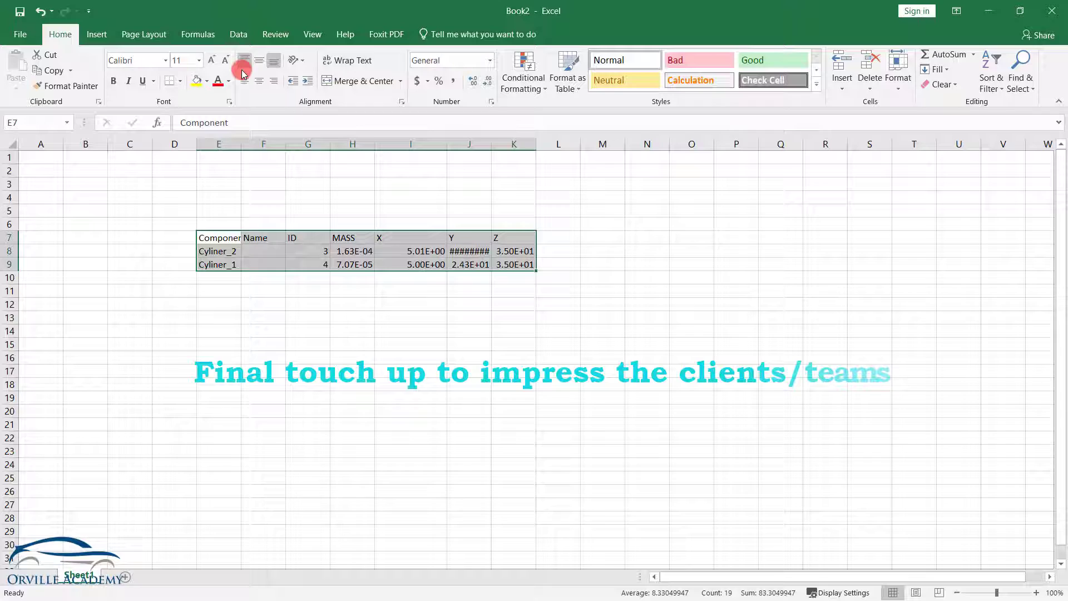
click(260, 60)
click(259, 80)
drag(492, 143, 508, 143)
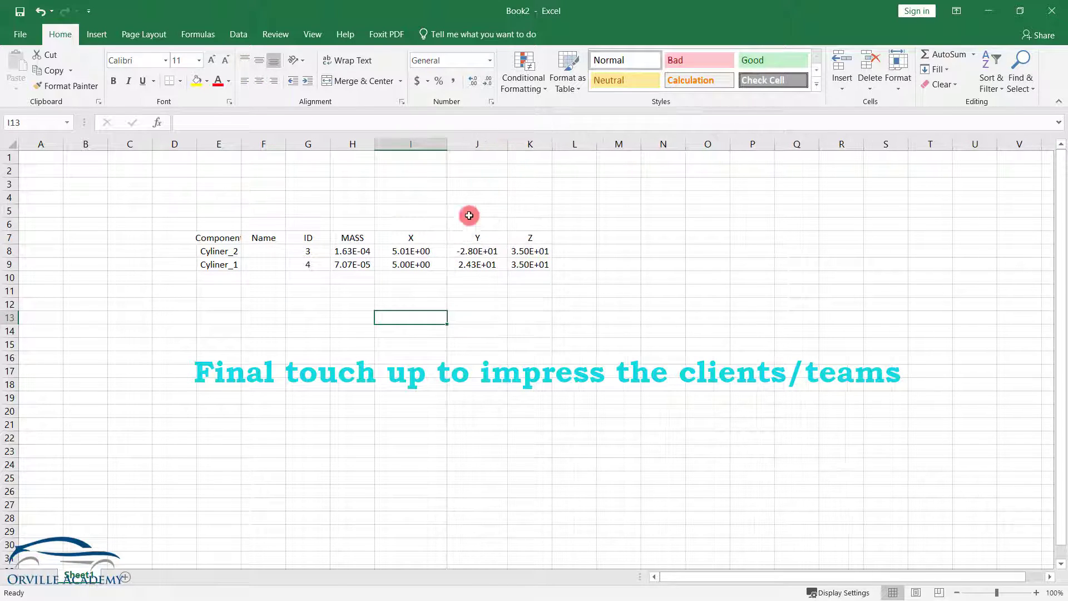
Format the coordinates in I8:K9 as Number with two decimals.
drag(402, 251, 530, 259)
click(489, 60)
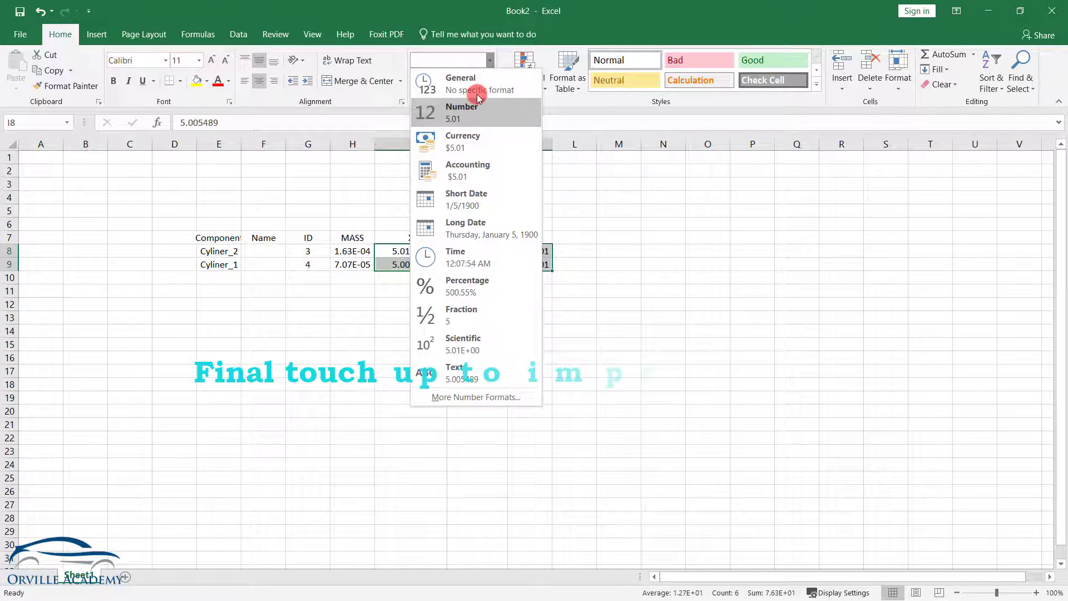
click(469, 114)
click(435, 291)
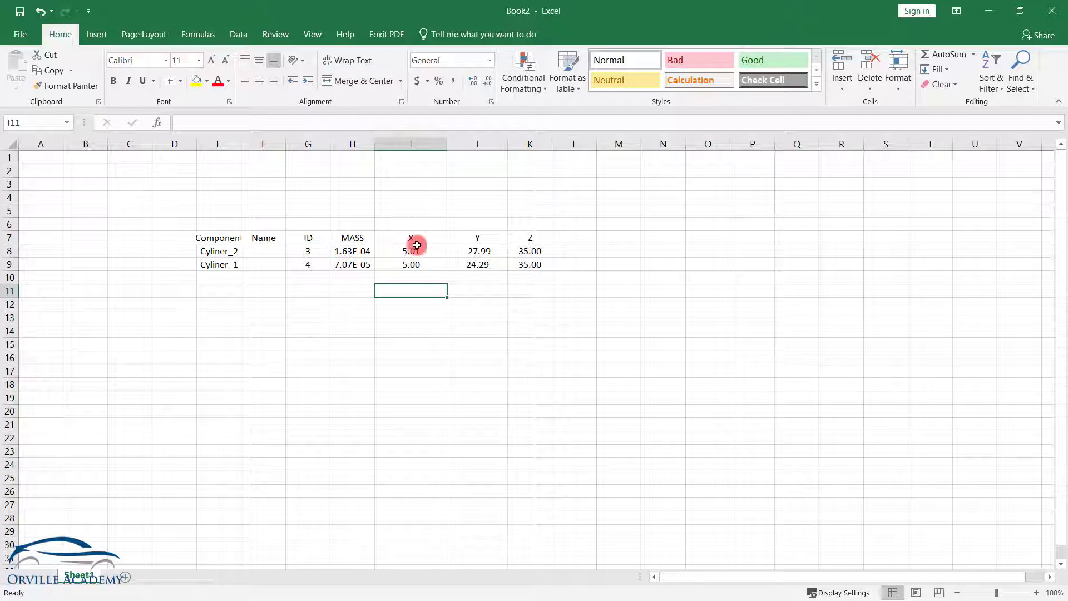
drag(410, 251, 537, 265)
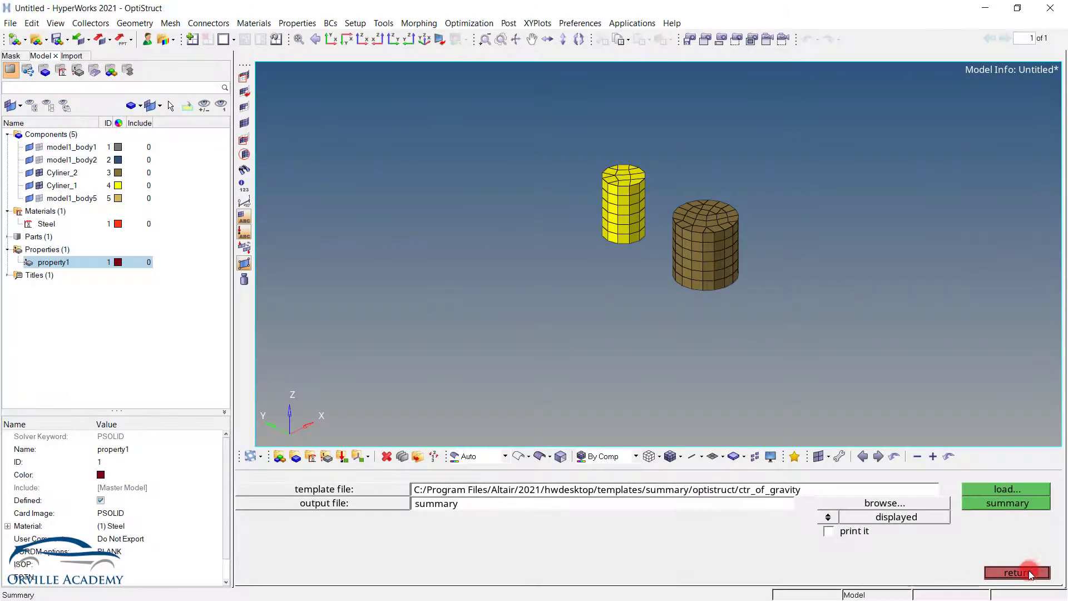
Close the summary and create the first centre-of-gravity node at (5.01, -27.99, 35).
click(1023, 563)
click(1002, 489)
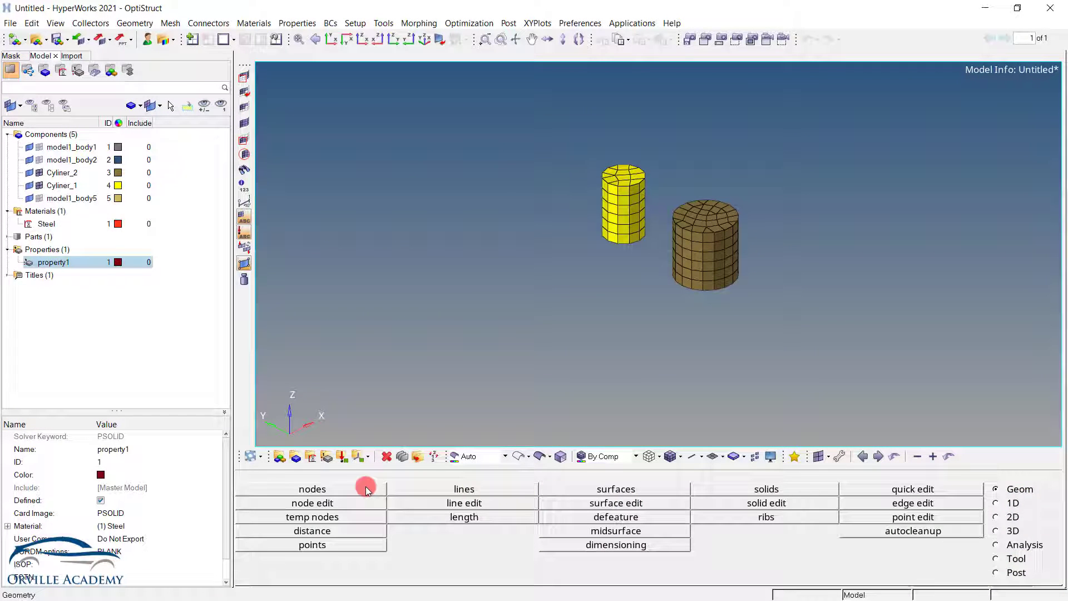
click(346, 490)
click(473, 503)
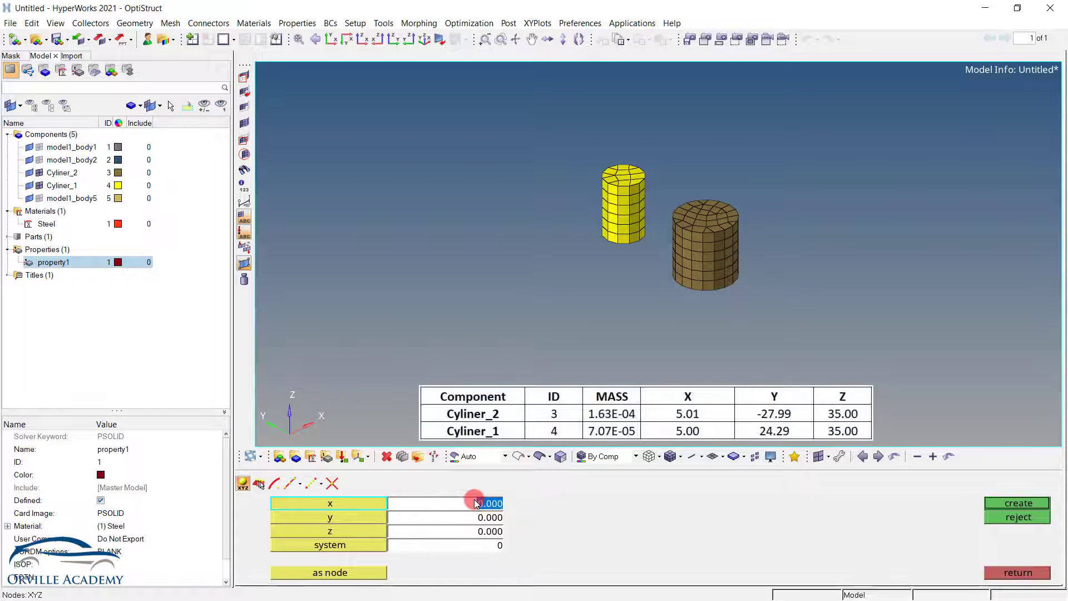
text(5.01)
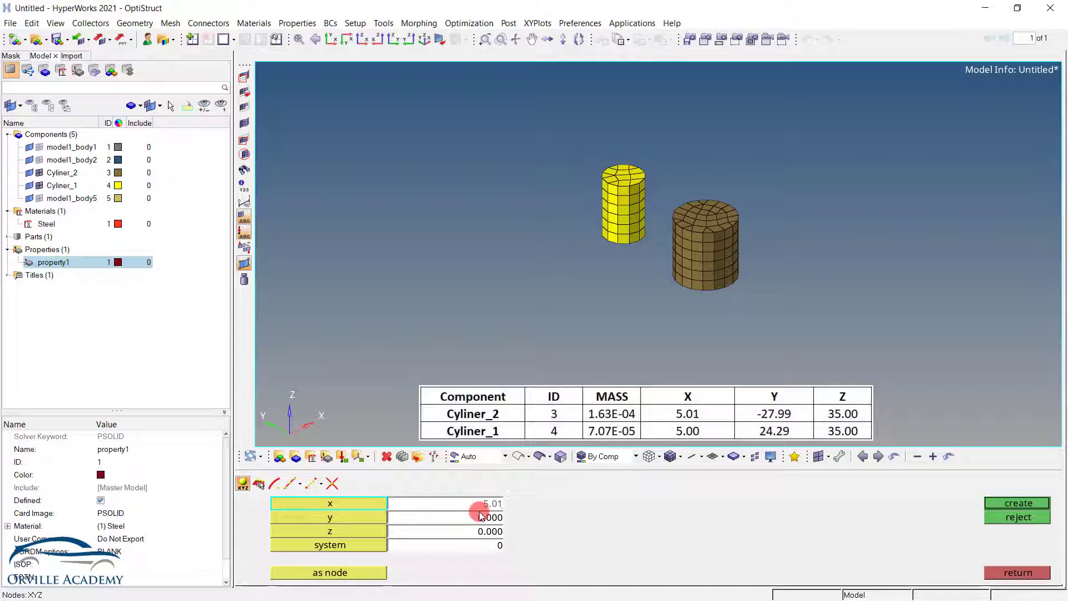
click(485, 517)
text(-27.99)
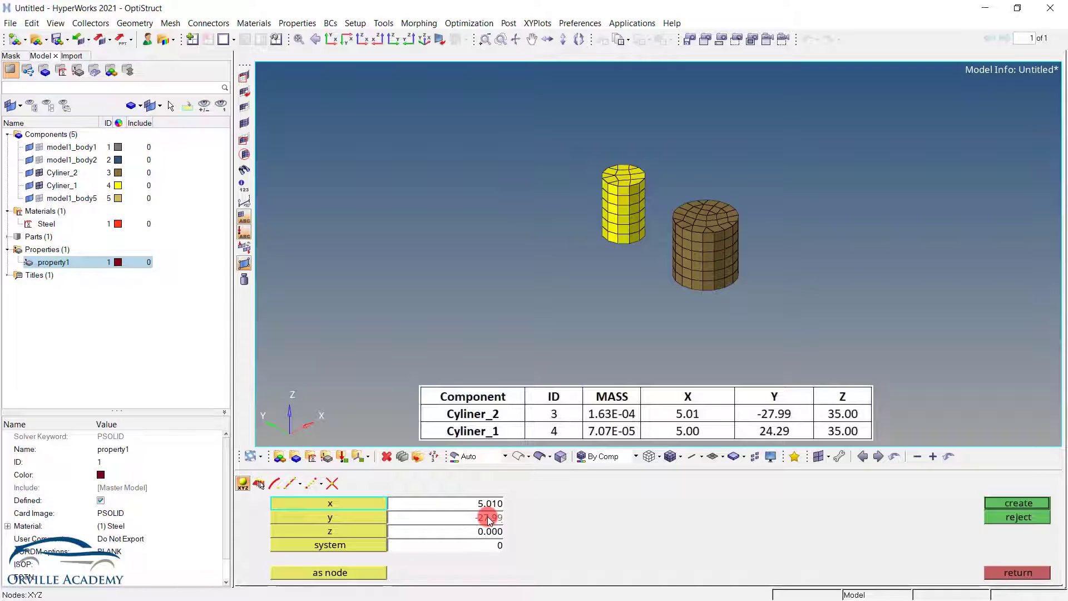
click(488, 532)
click(1004, 503)
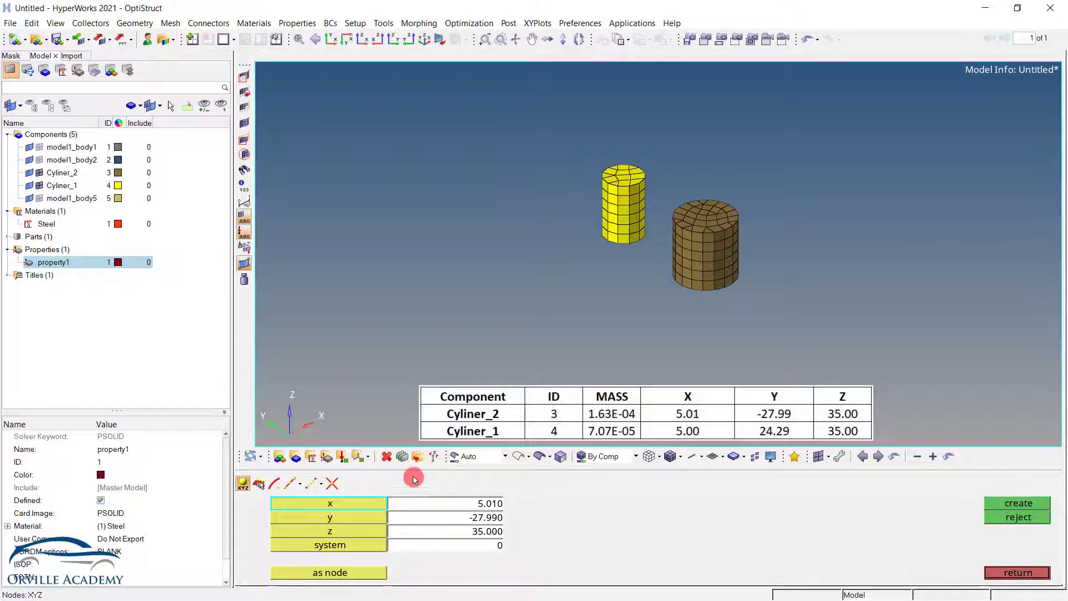
Create the second centre-of-gravity node at (5, 24.29, 35).
click(467, 504)
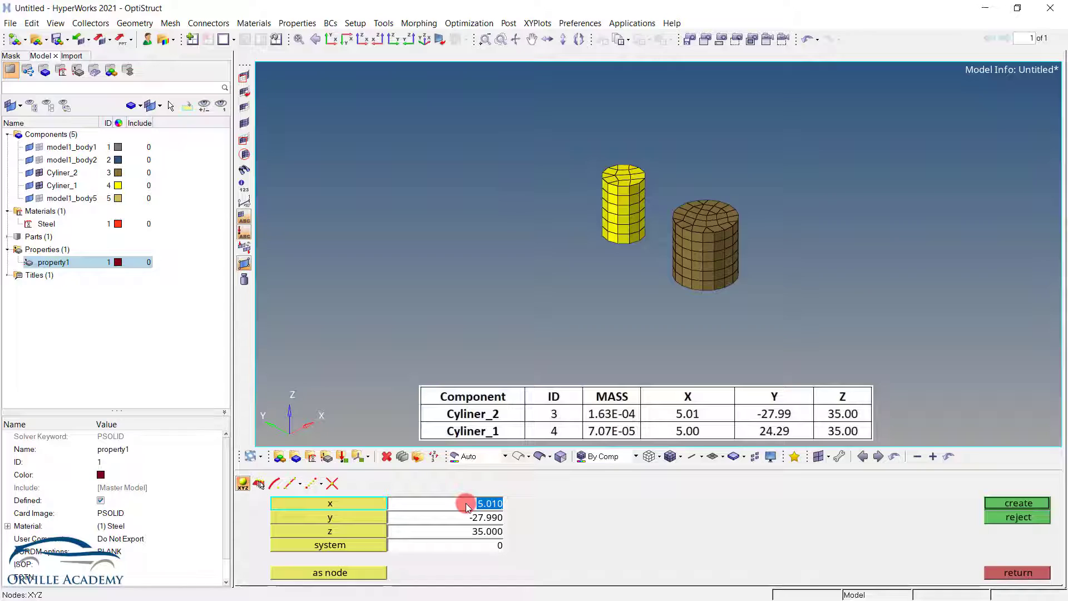
text(5)
click(482, 518)
text(24)
key(Return)
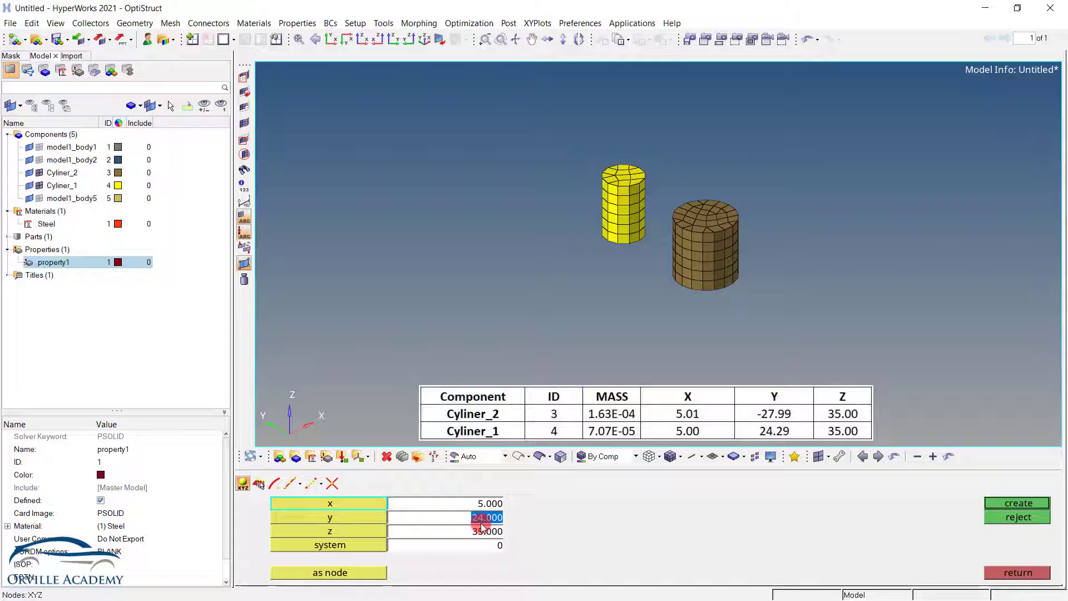
text(24.29)
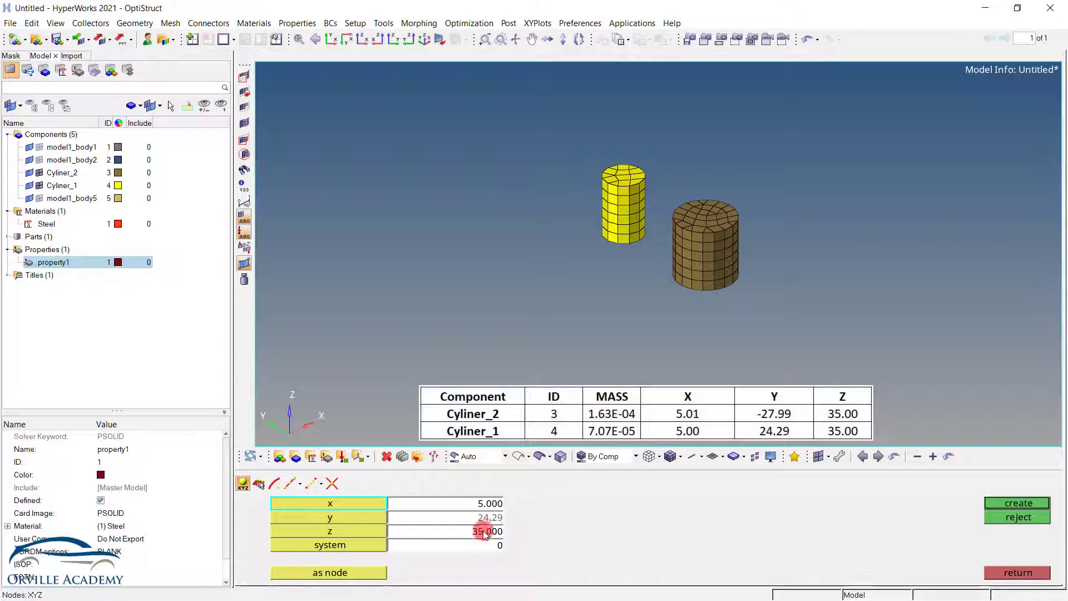
click(1025, 504)
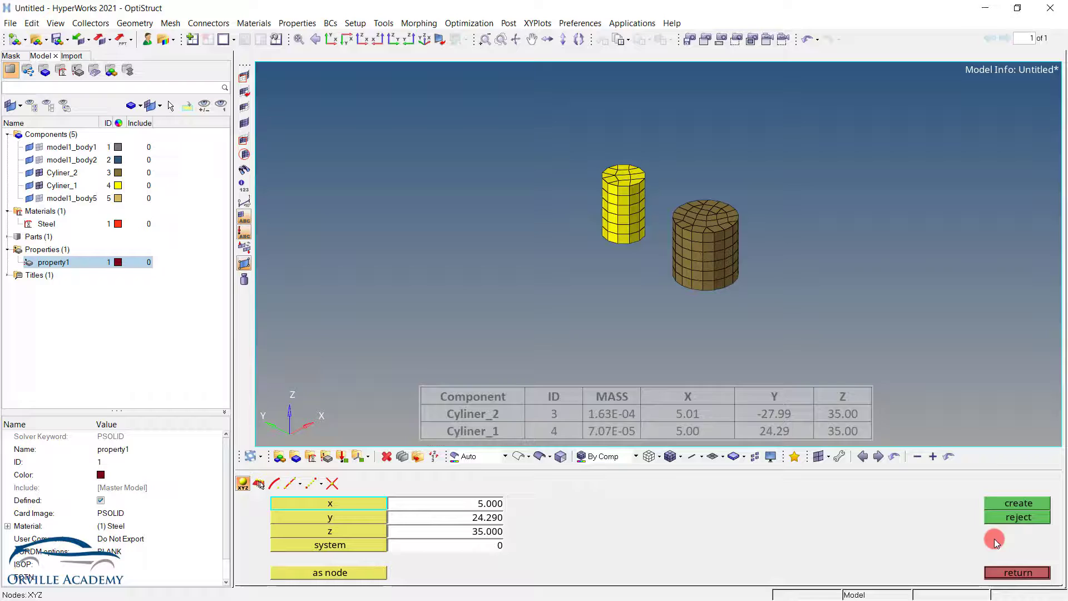
click(992, 573)
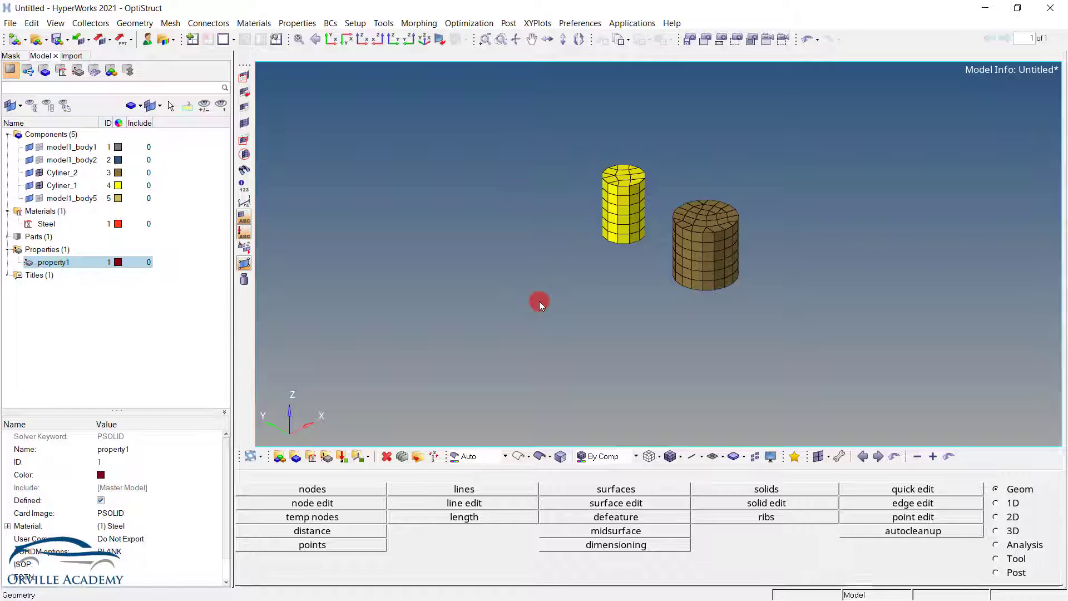
Delete the 276 elements of both cylinder components, selected by collector.
key(F2)
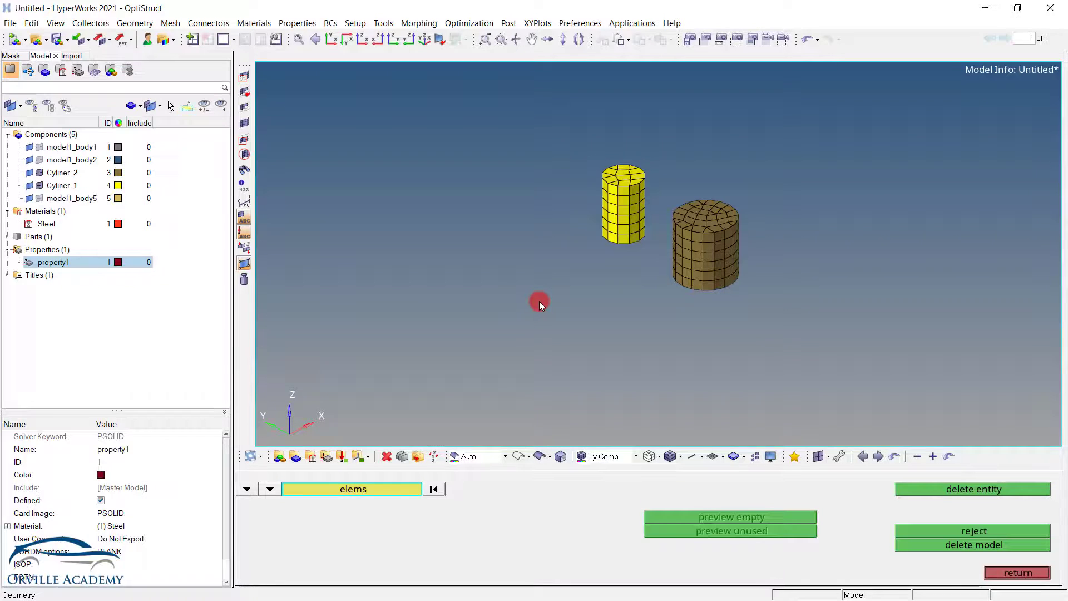
click(375, 495)
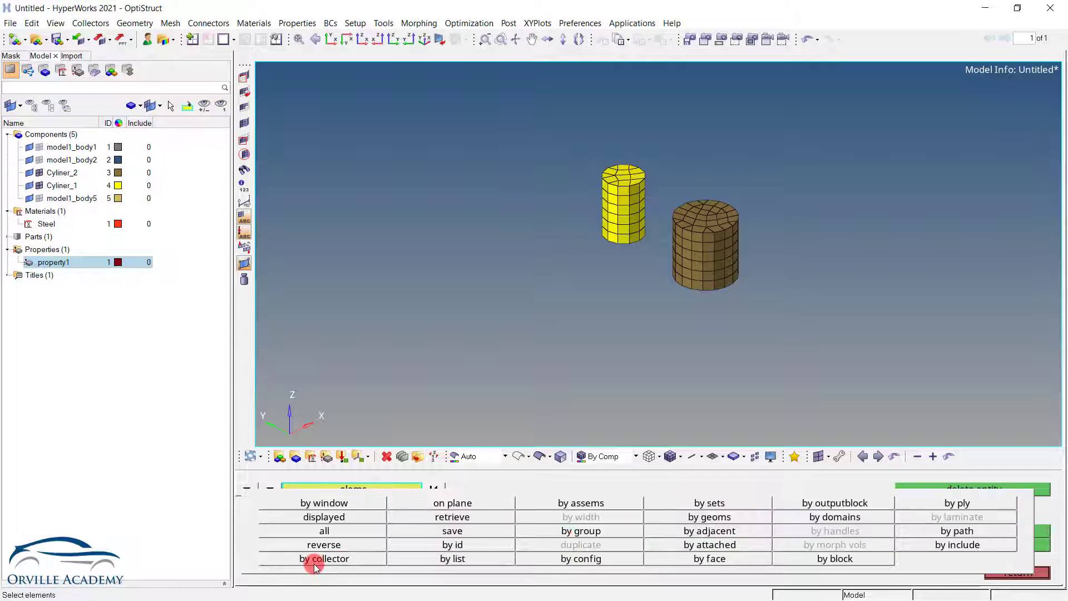
click(311, 562)
click(697, 248)
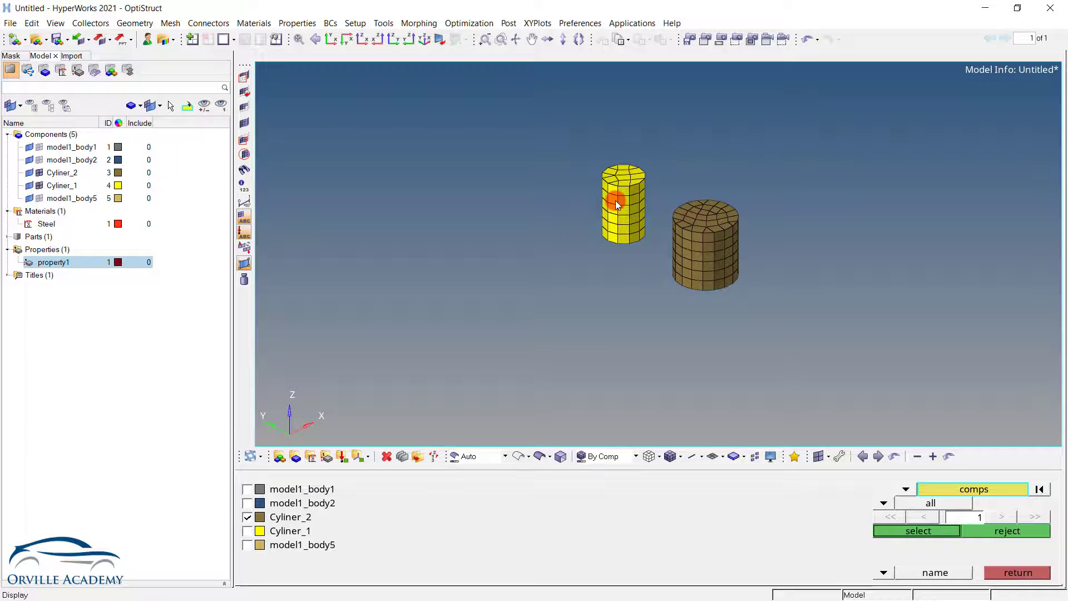
middle_click(579, 242)
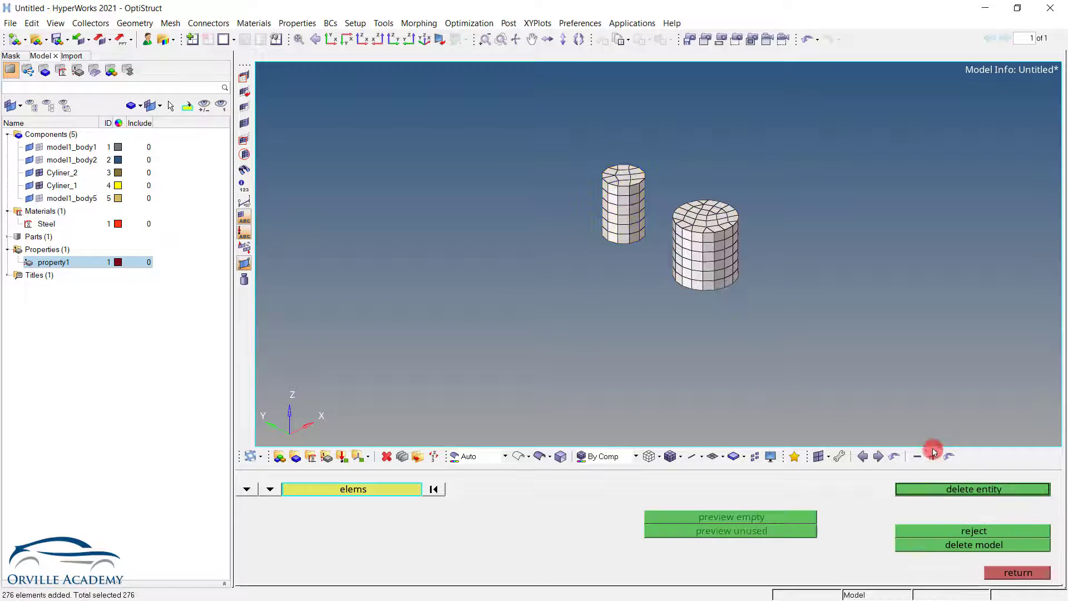
click(956, 491)
click(994, 571)
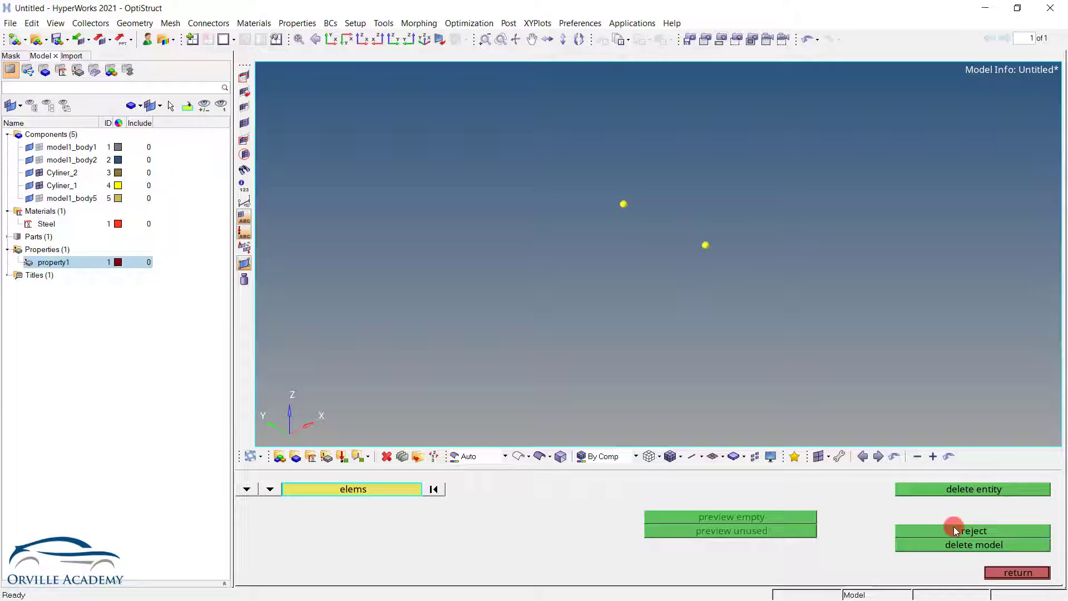
Display all components of the model again.
key(d)
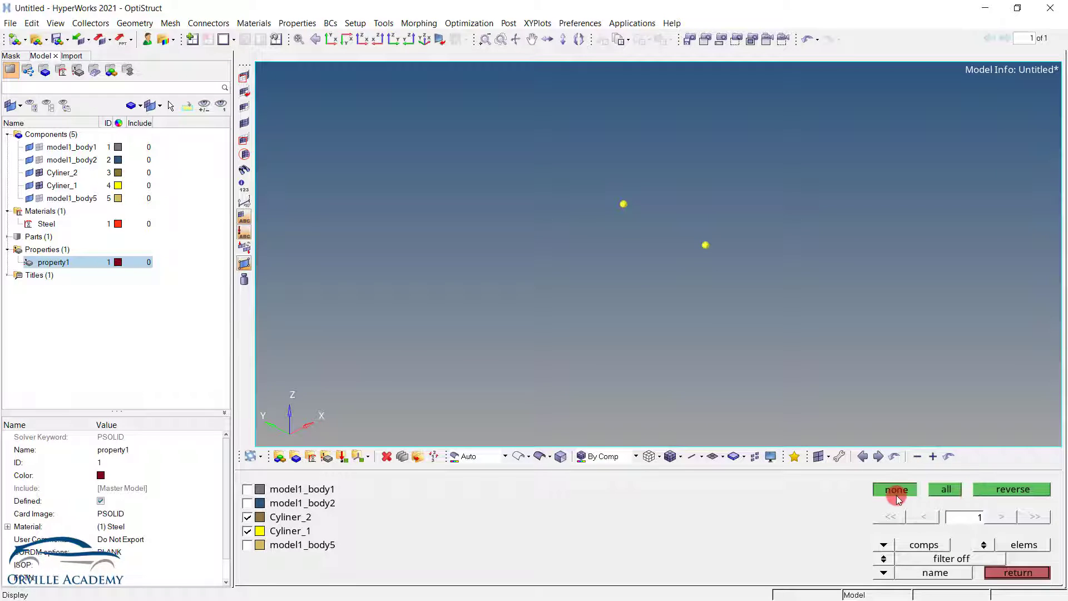
click(945, 489)
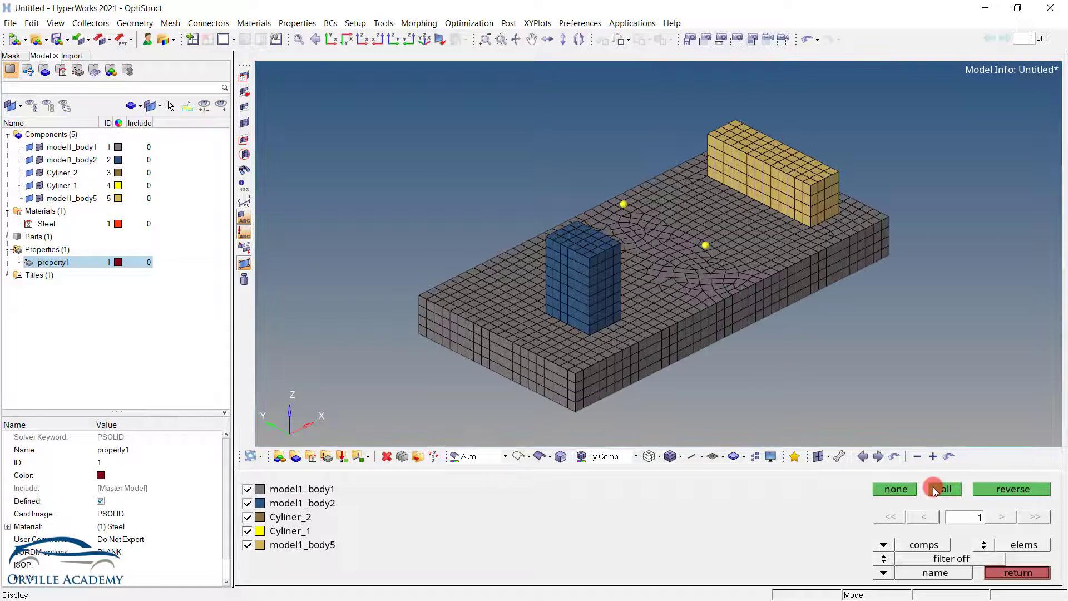
click(996, 573)
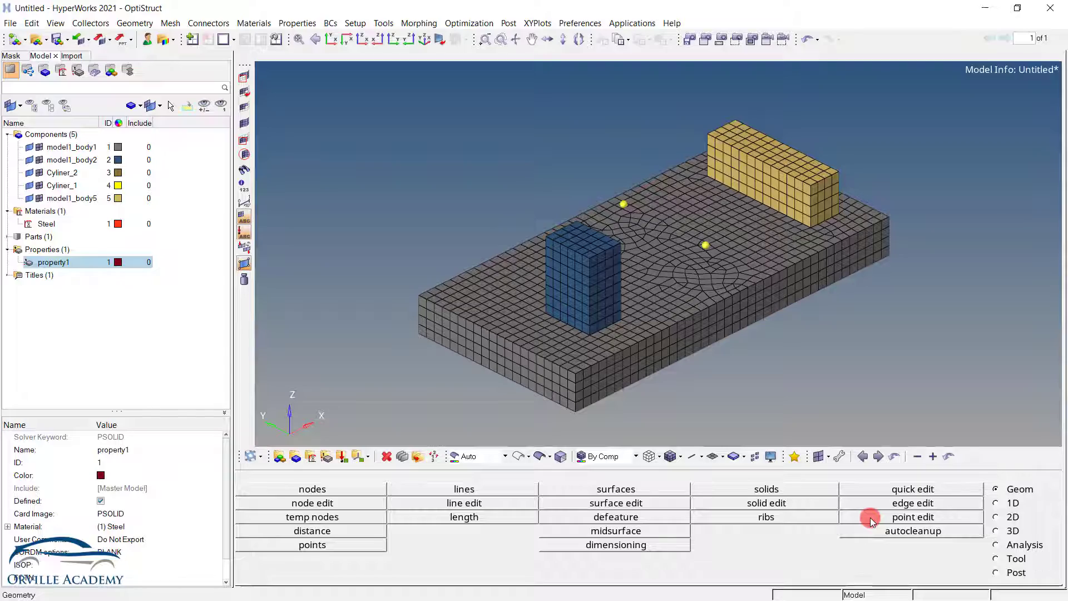
Undo the cylinder element deletion from the undo history.
right_click(194, 171)
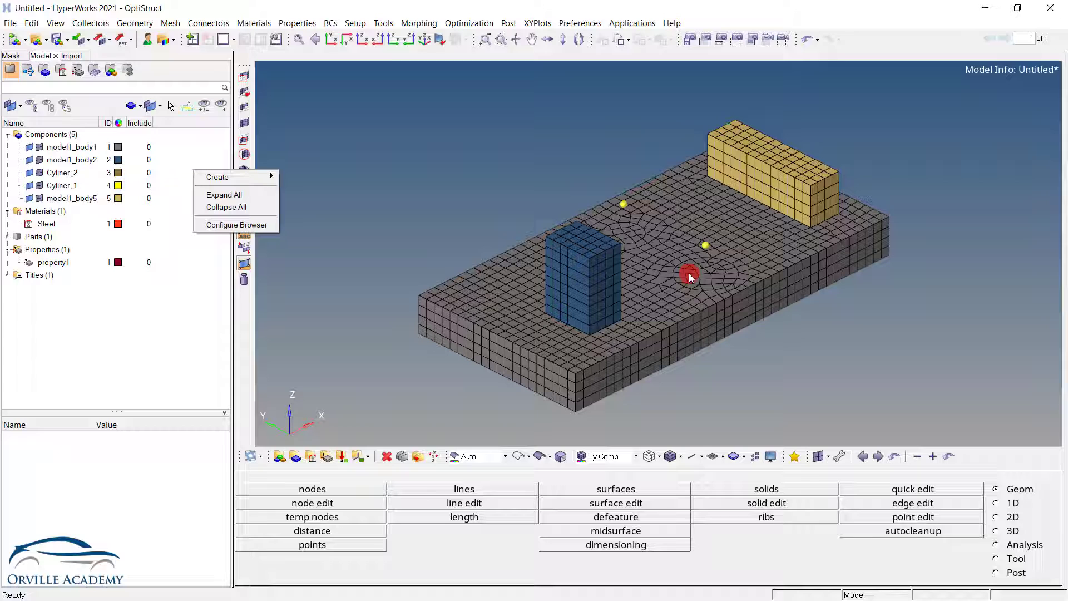
click(379, 172)
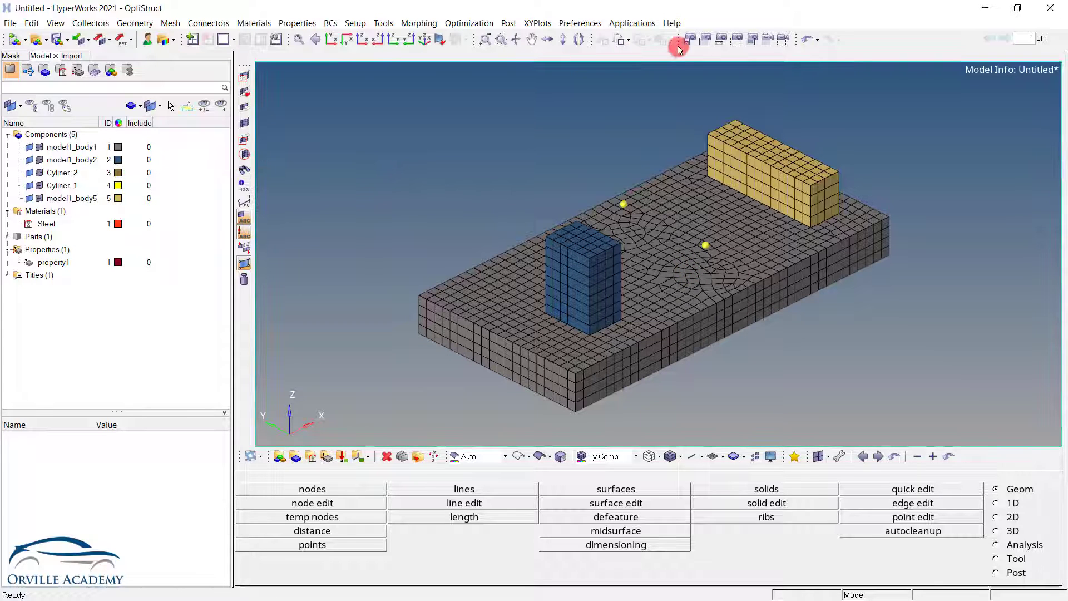
click(819, 41)
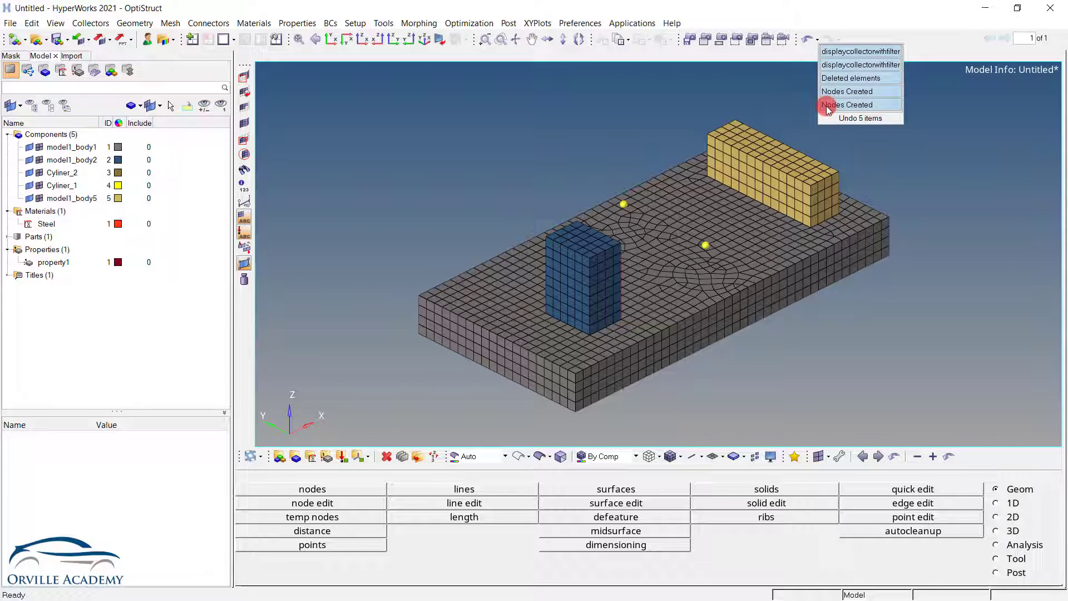
click(844, 77)
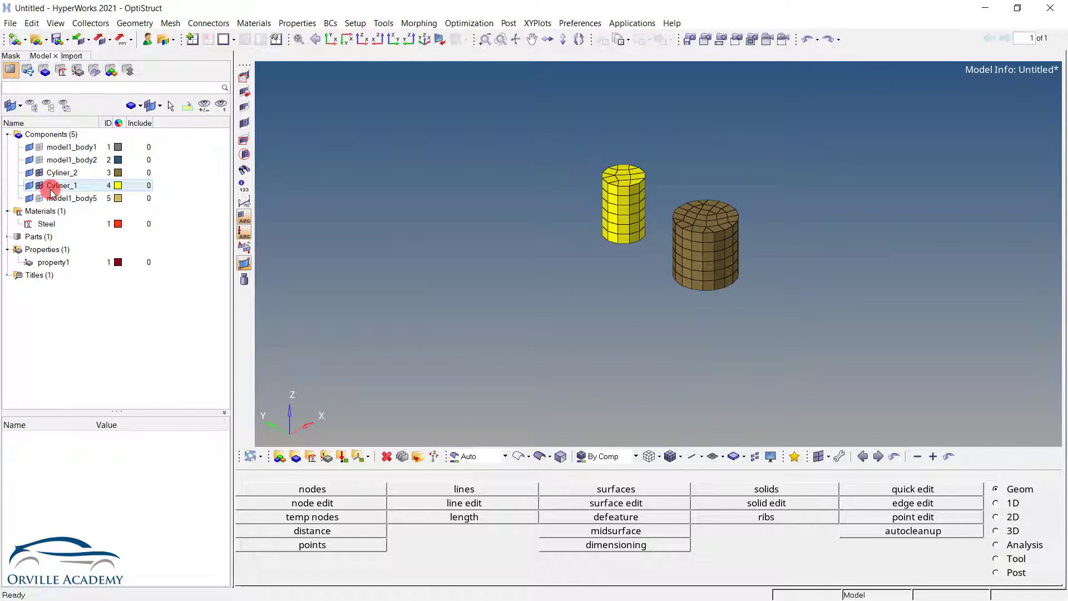
Toggle component visibility and briefly hide Cyliner_1's mesh to check the node beneath it.
click(82, 190)
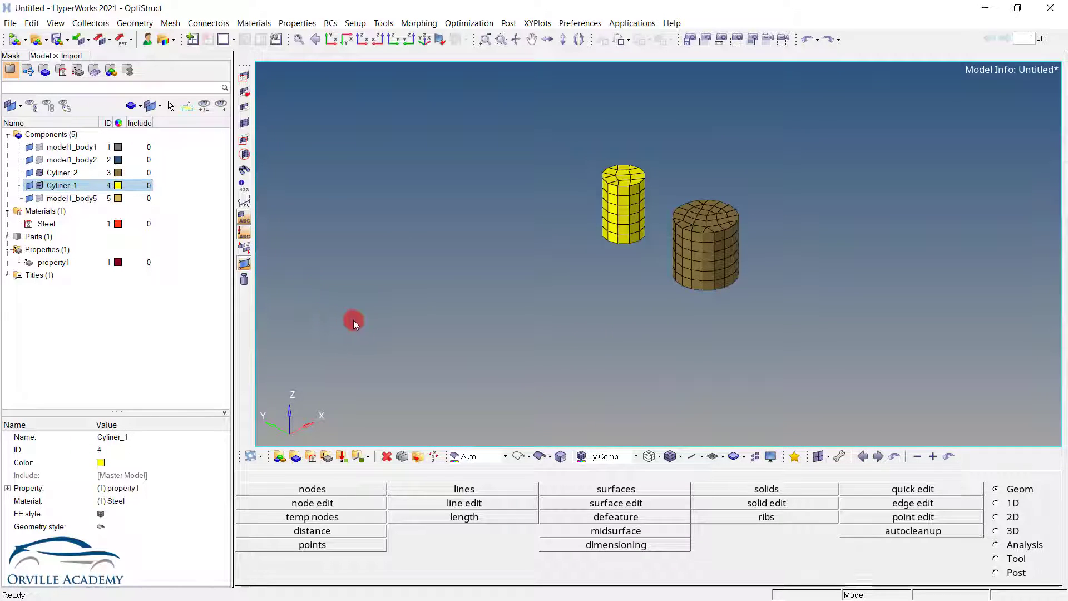
key(d)
click(909, 489)
click(946, 489)
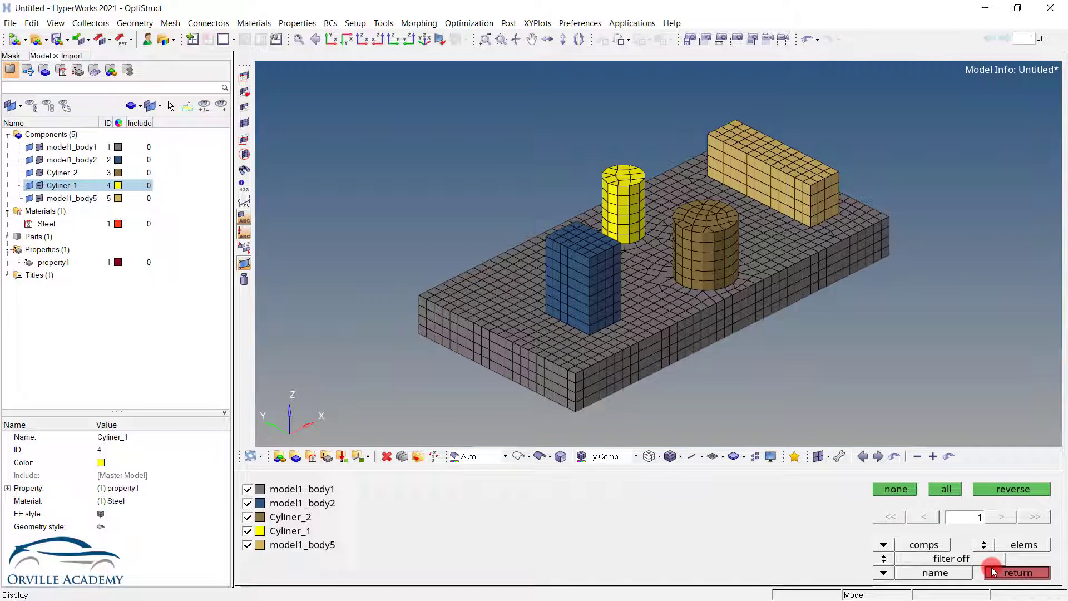
click(1018, 573)
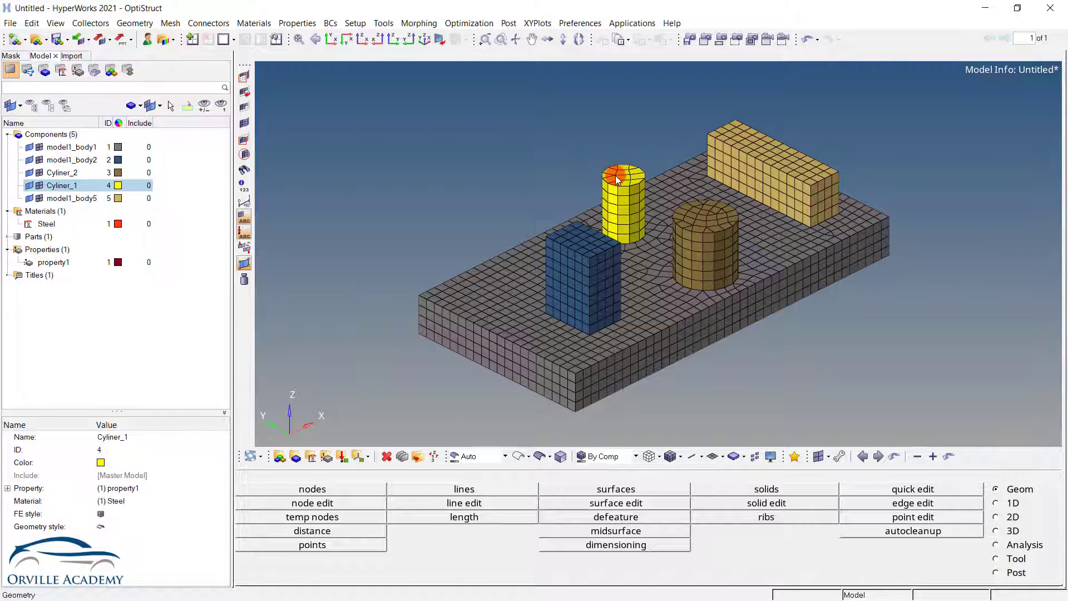
click(47, 198)
click(39, 185)
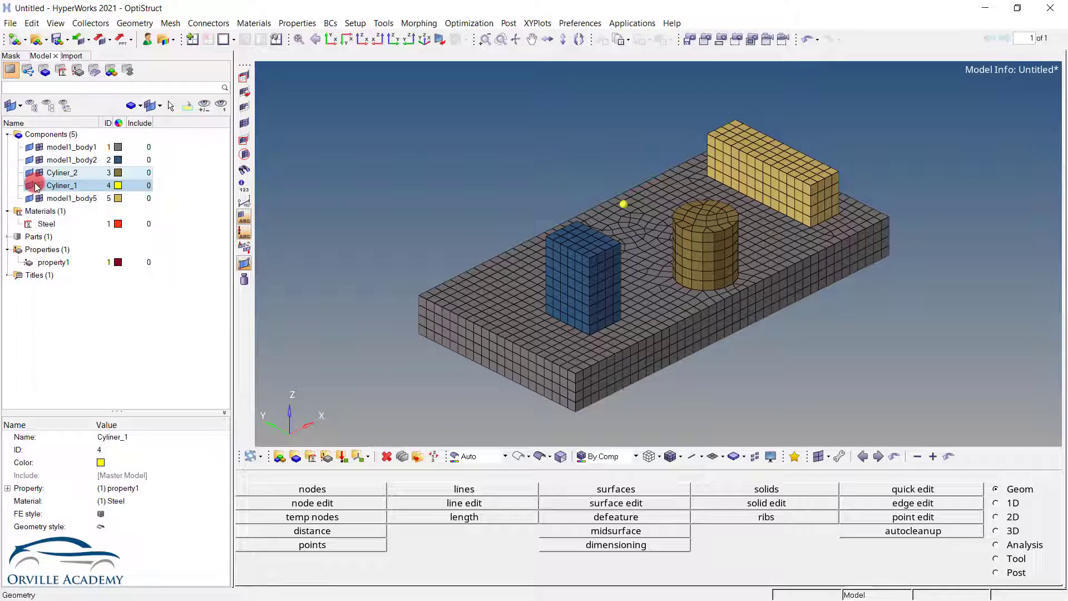
click(58, 187)
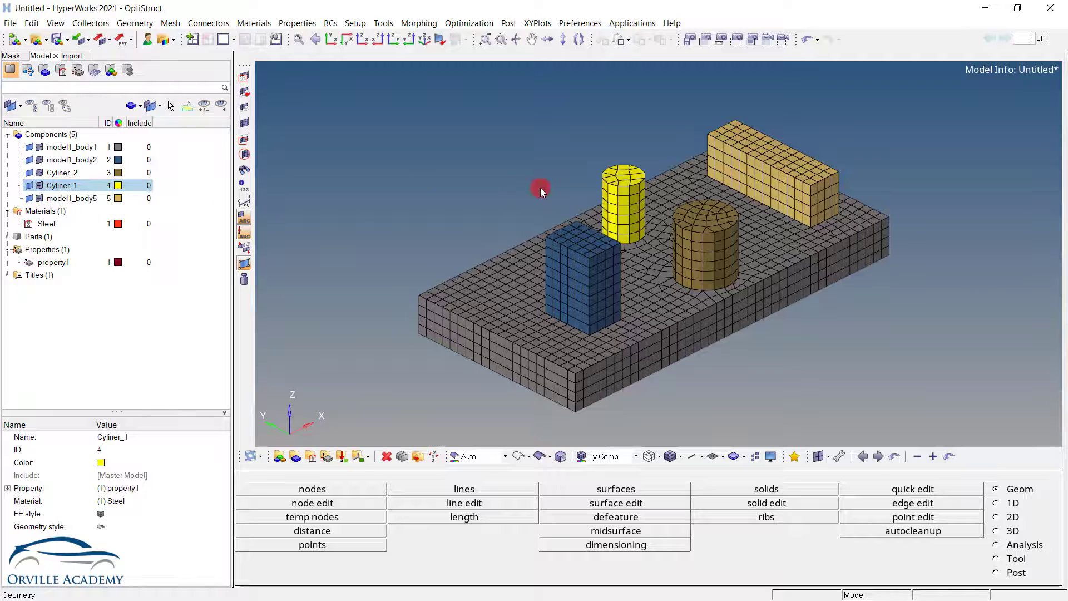
Create a new component named Cyliner1_Mass from the Model browser.
right_click(194, 192)
mouse_move(239, 197)
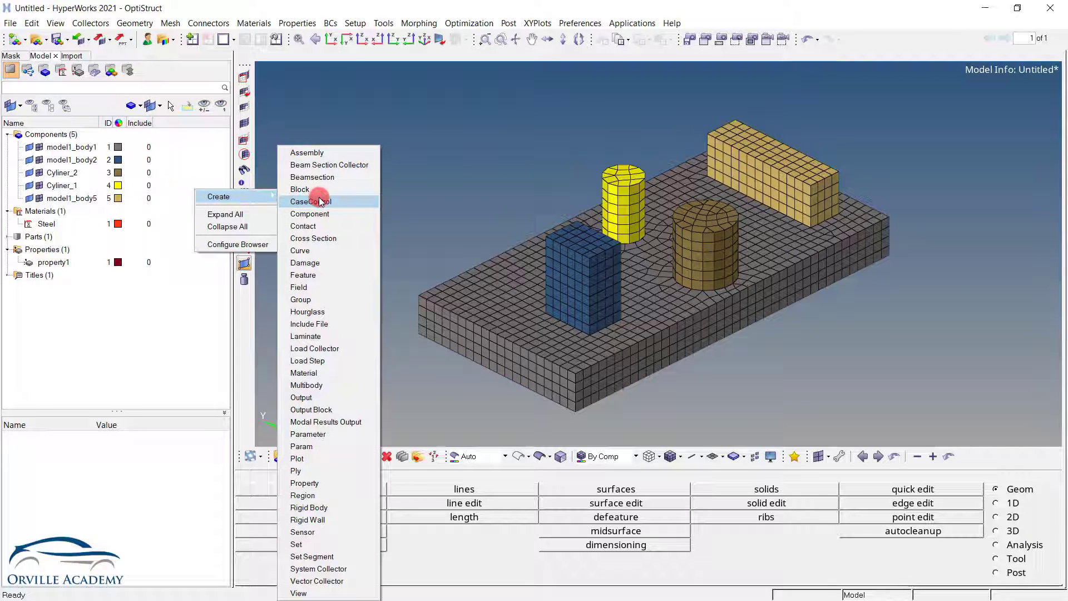
click(316, 217)
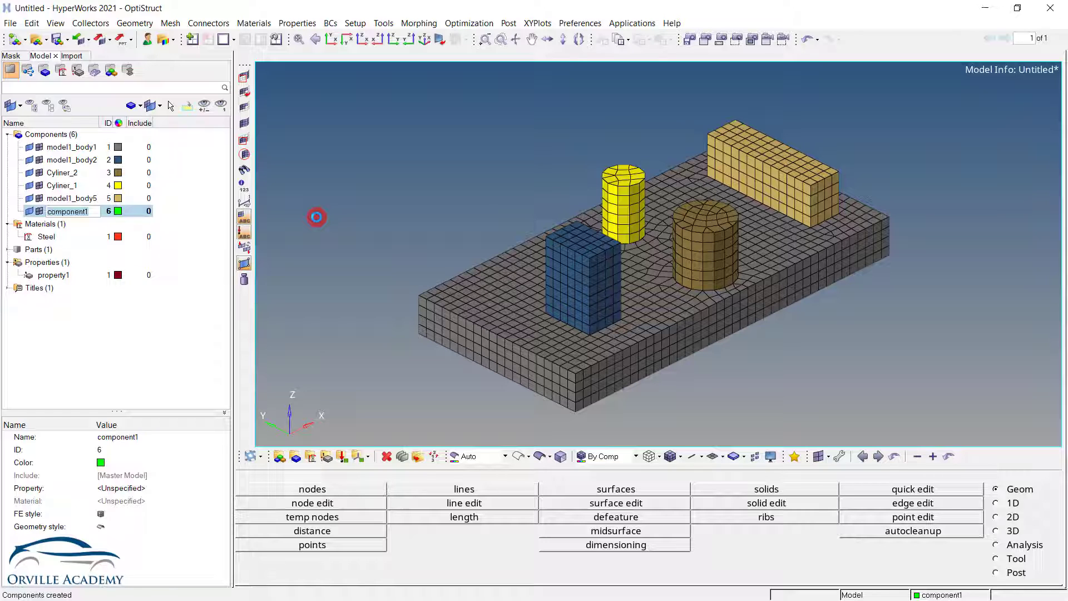
text(Cyliner1_Mass)
click(423, 228)
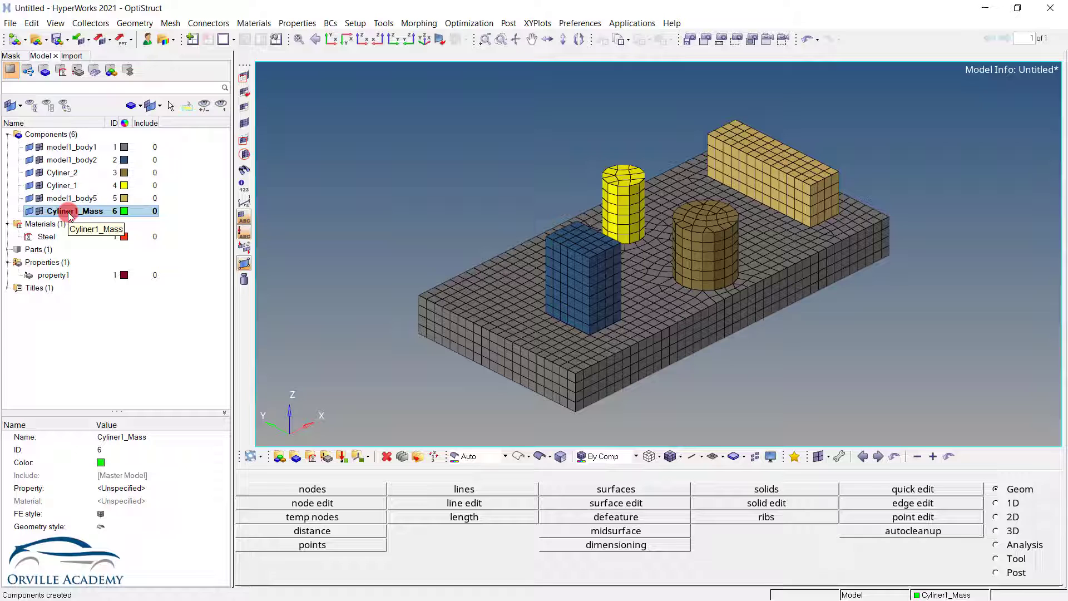
Copy Cyliner1_Mass and rename the copy Cyliner2_Mass.
key(ctrl+c)
key(ctrl+v)
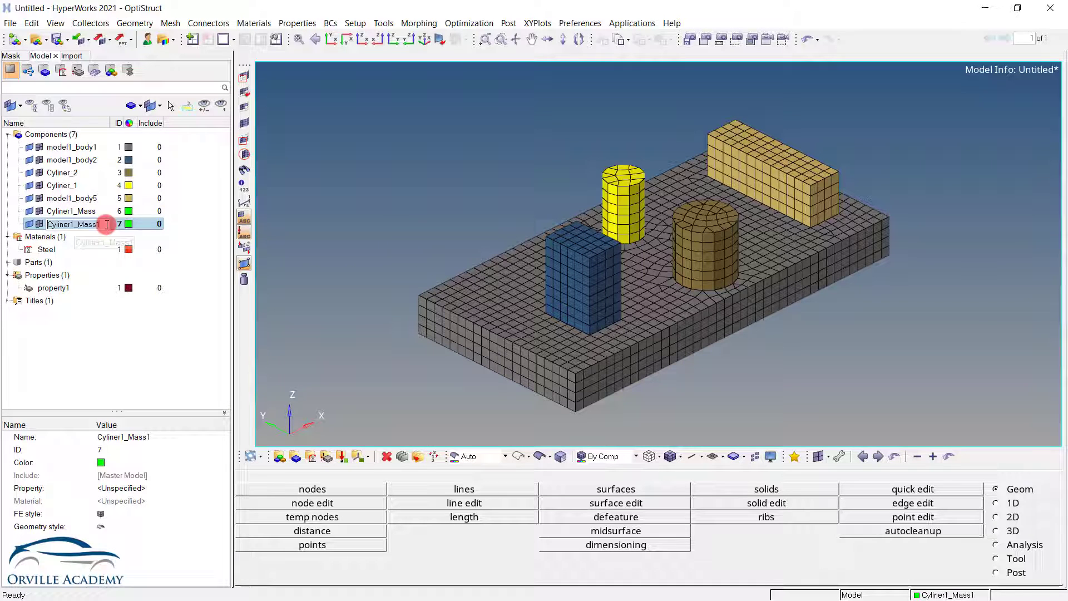
key(BackSpace)
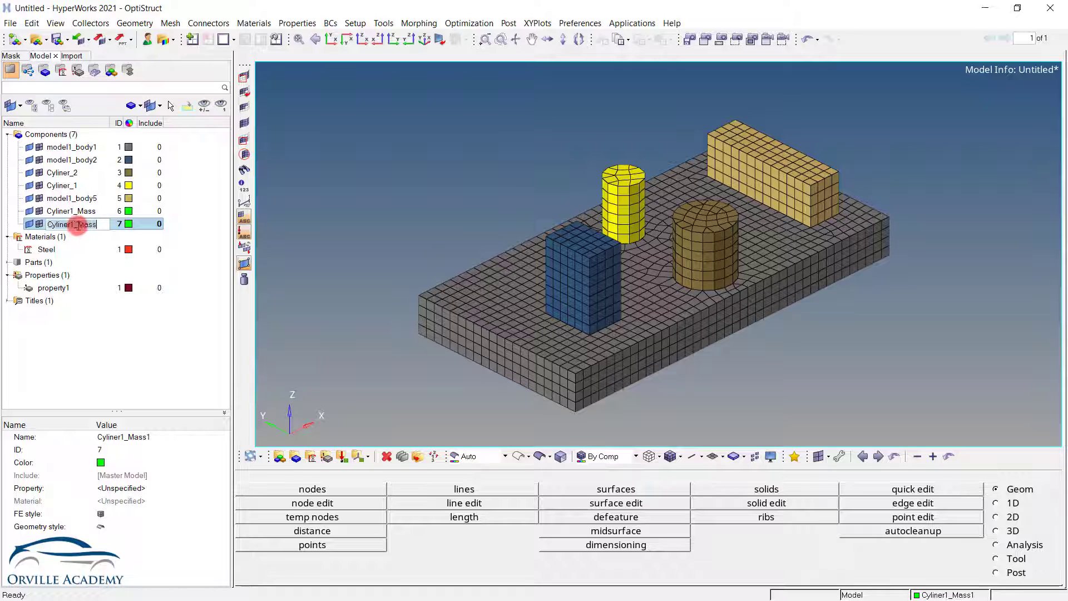
key(Left)
key(Left)
key(Left)
key(Left)
key(Left)
key(BackSpace)
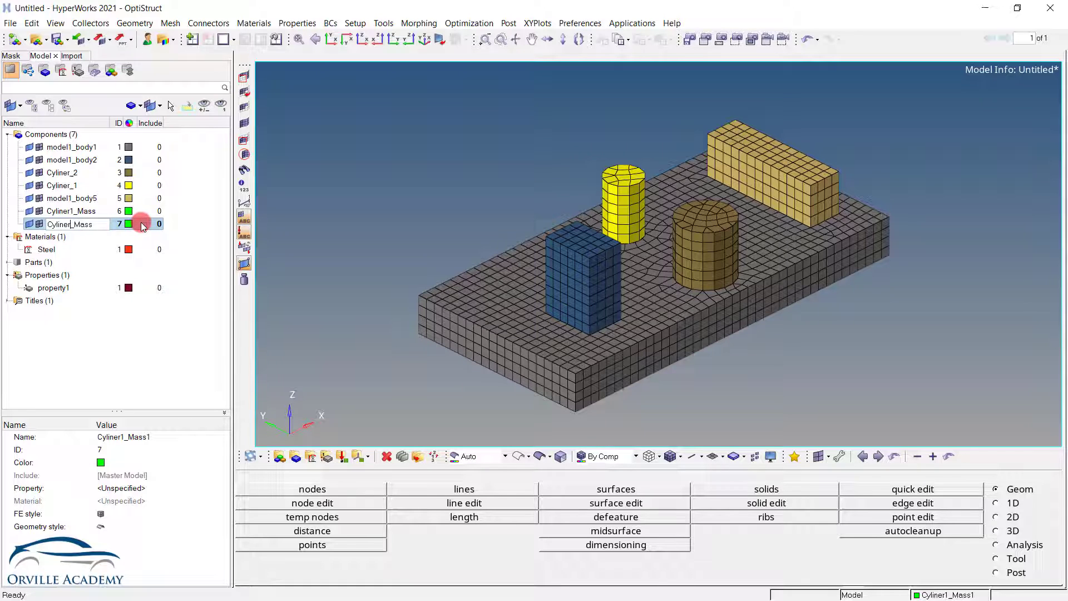
key(Return)
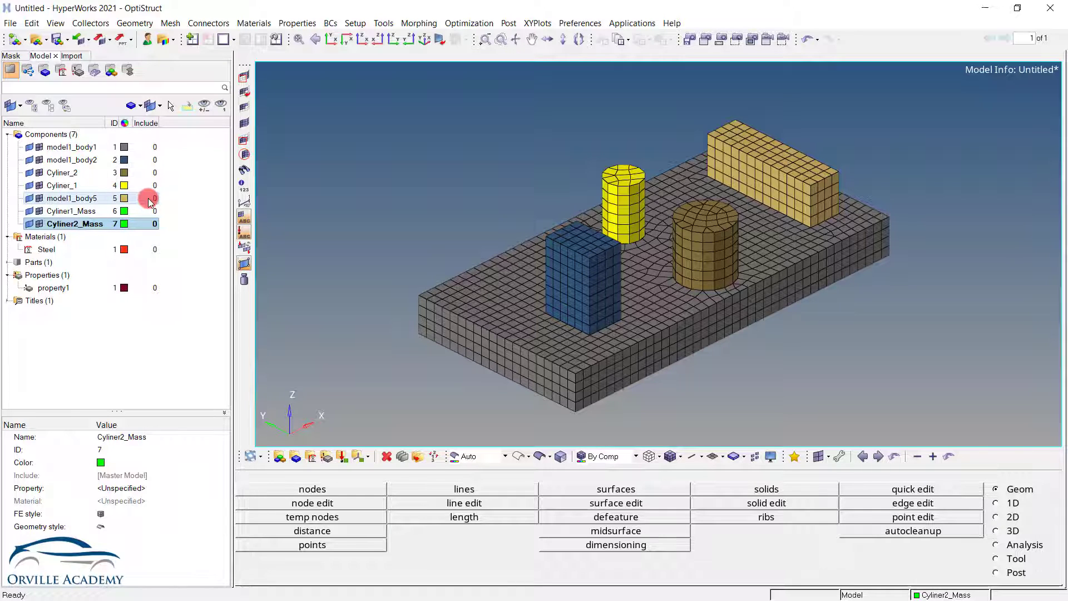
Hide Cyliner_2 and place a 1.630e-04 CONM2 mass at its centre-of-gravity node.
click(990, 504)
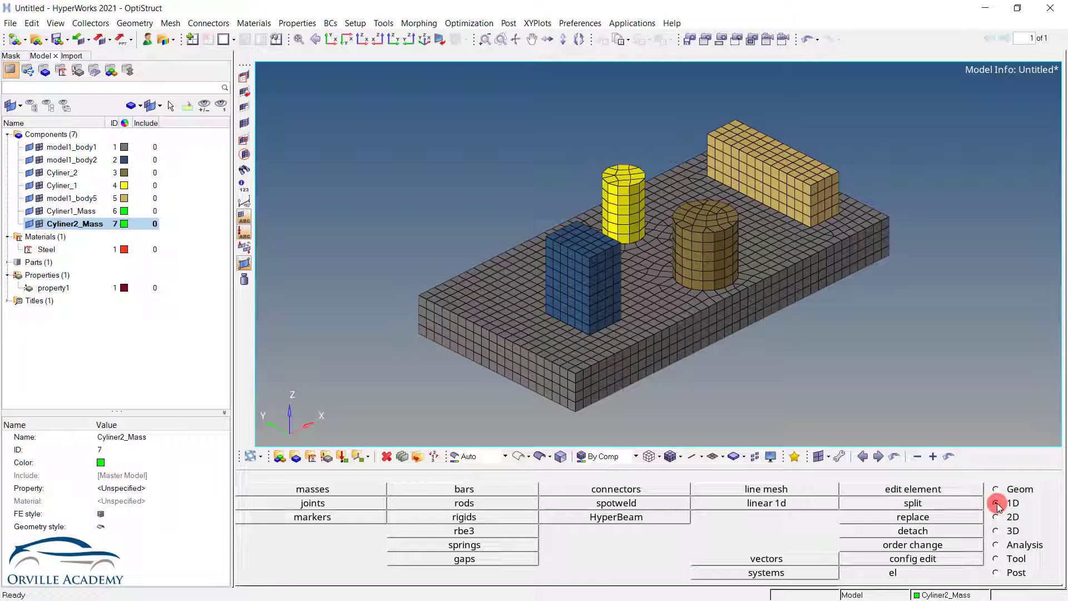
click(315, 490)
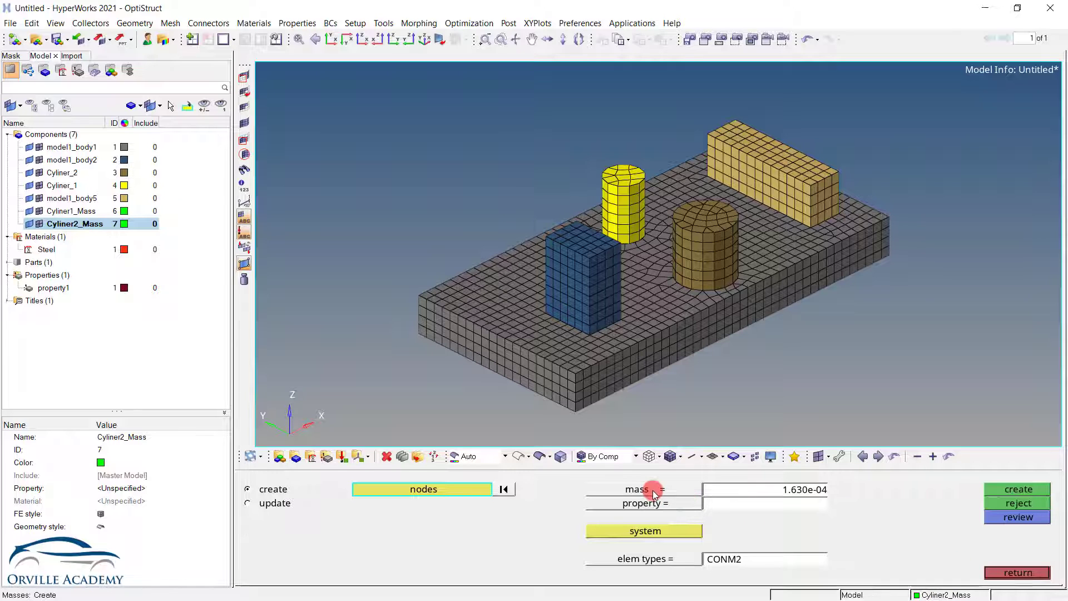
scroll(703, 233, up, 1)
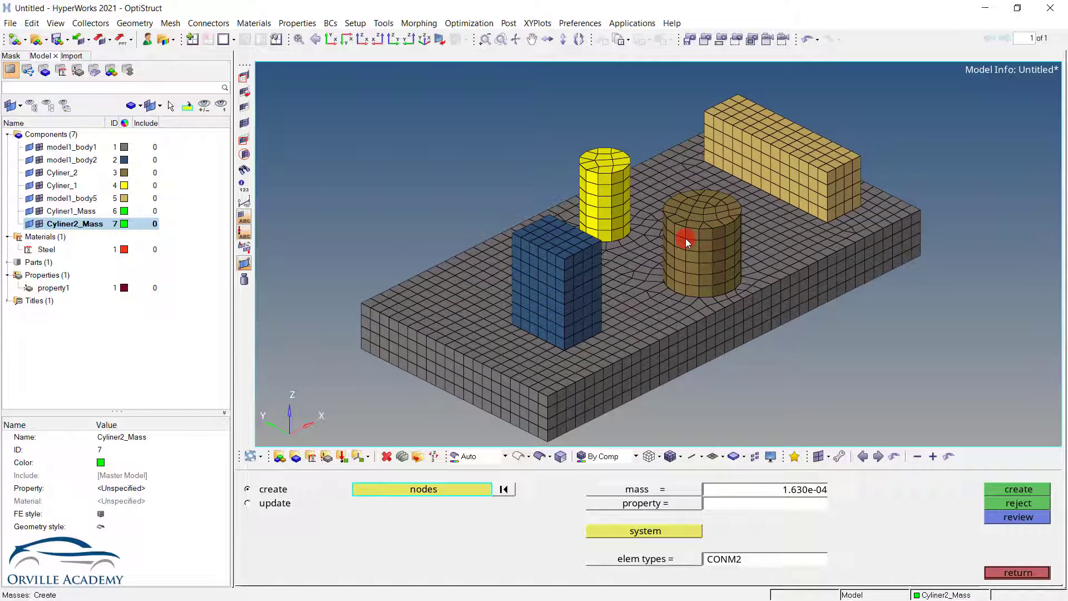
click(40, 173)
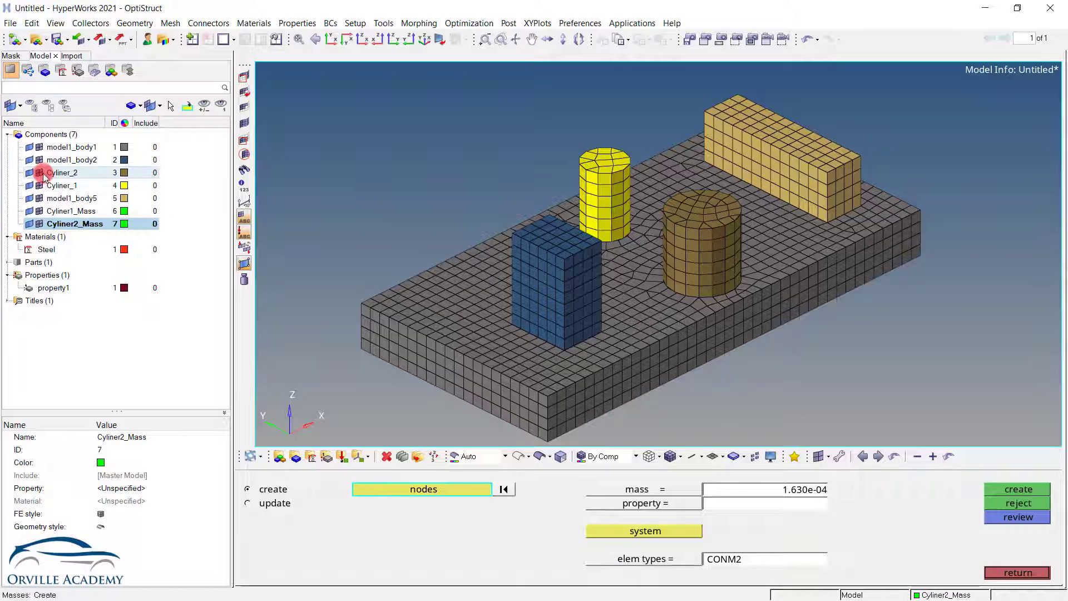
click(39, 172)
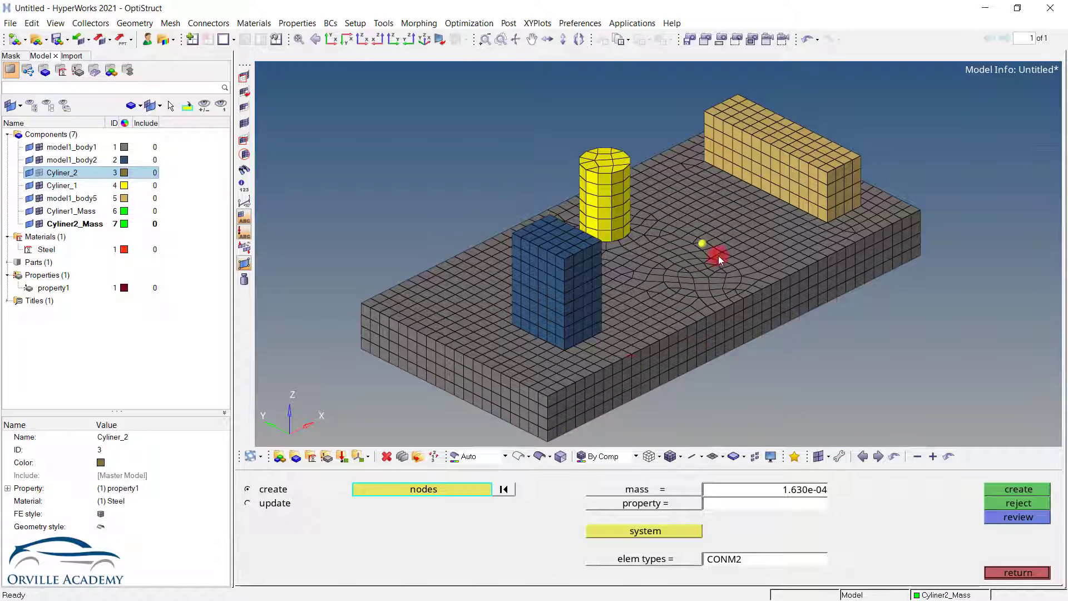
scroll(709, 262, up, 3)
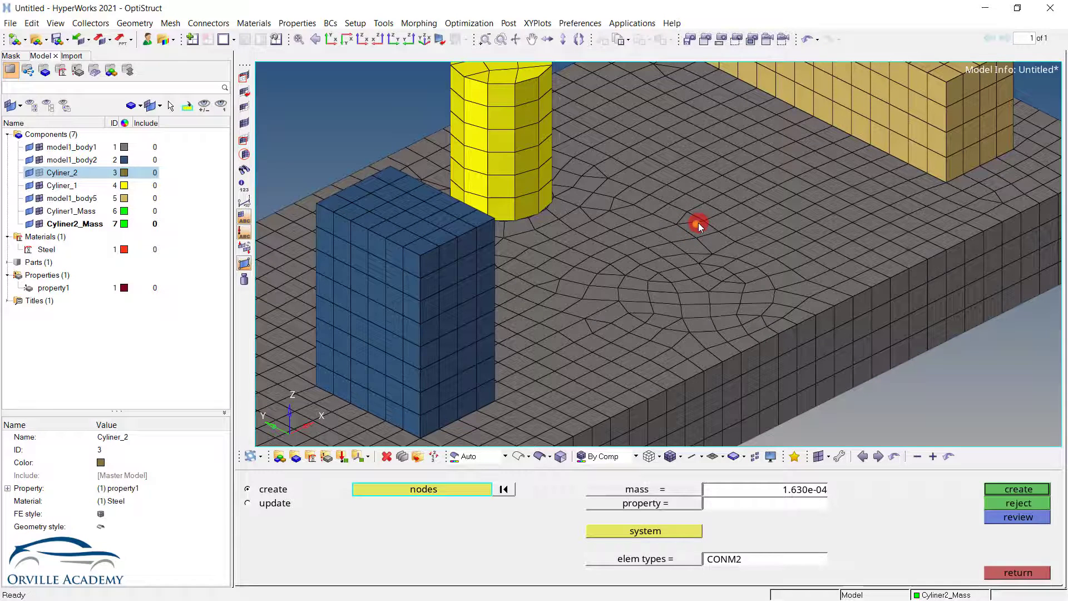
click(697, 223)
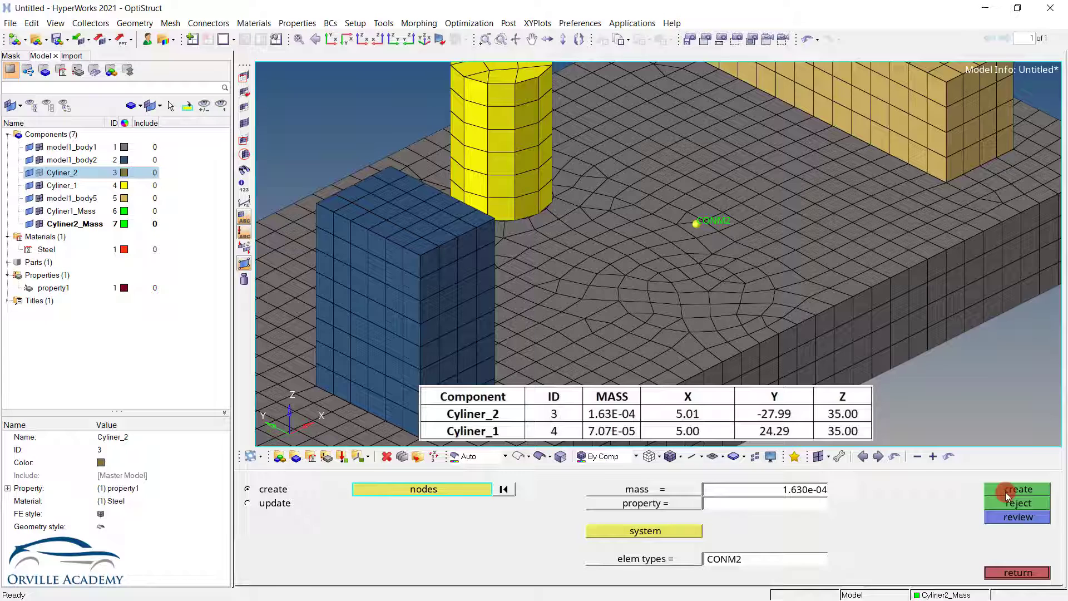
click(996, 567)
click(933, 595)
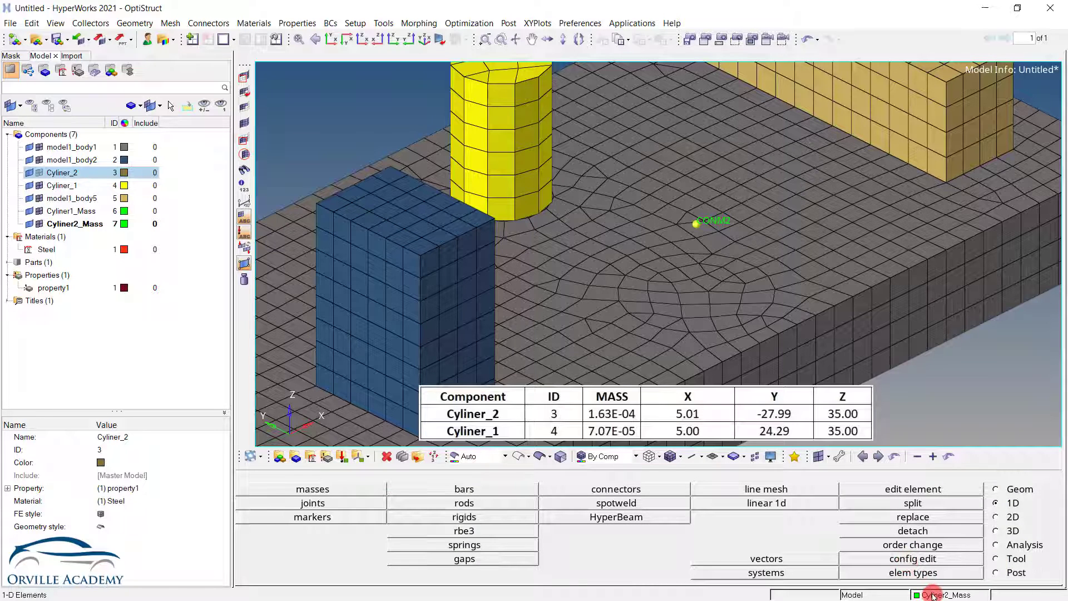
Make Cyliner1_Mass the current component and hide the Cyliner_1 component.
click(328, 559)
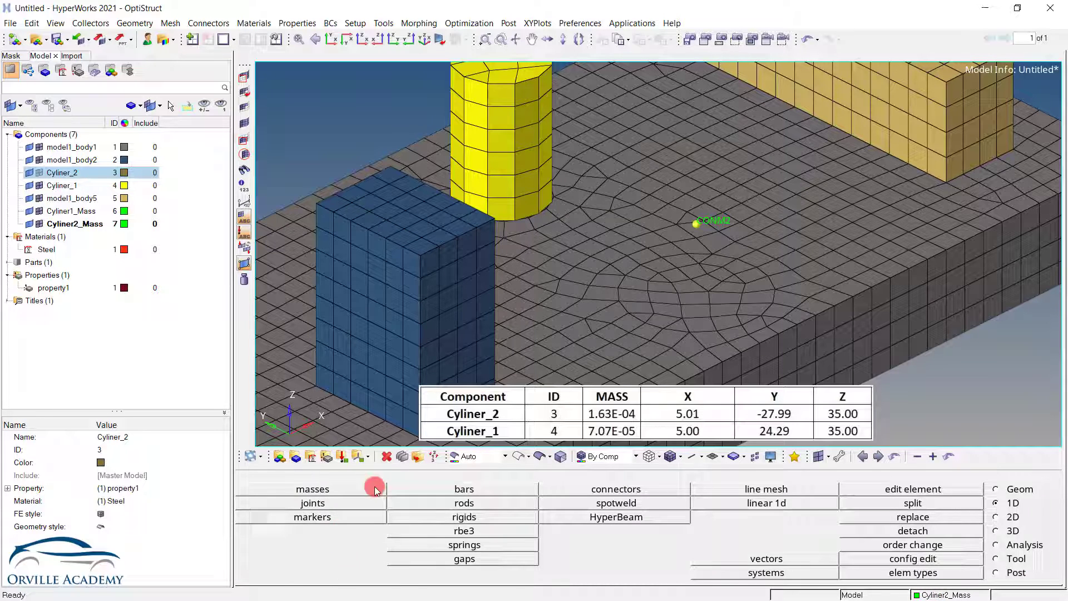
ctrl+drag(500, 234, 532, 245)
key(d)
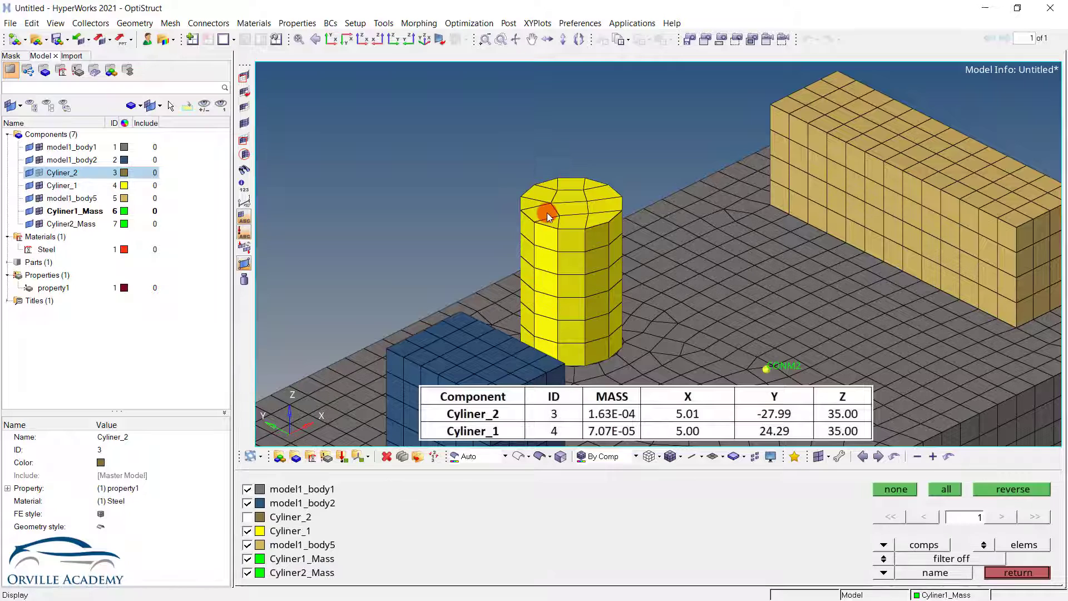
click(546, 217)
click(997, 572)
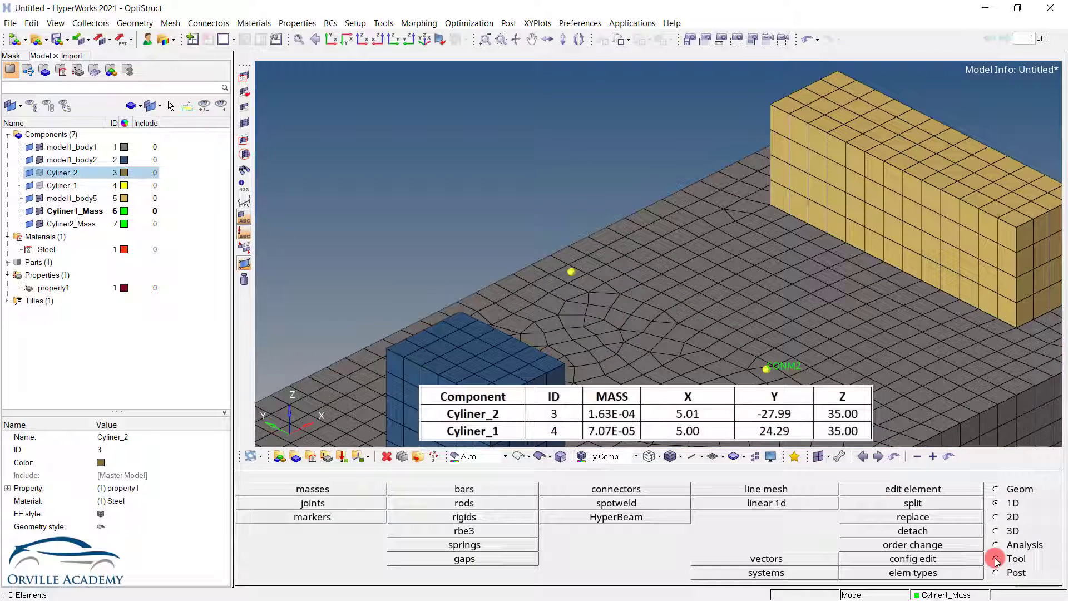
Create a 7.070e-05 CONM2 mass at Cyliner_1's centre-of-gravity node.
click(315, 490)
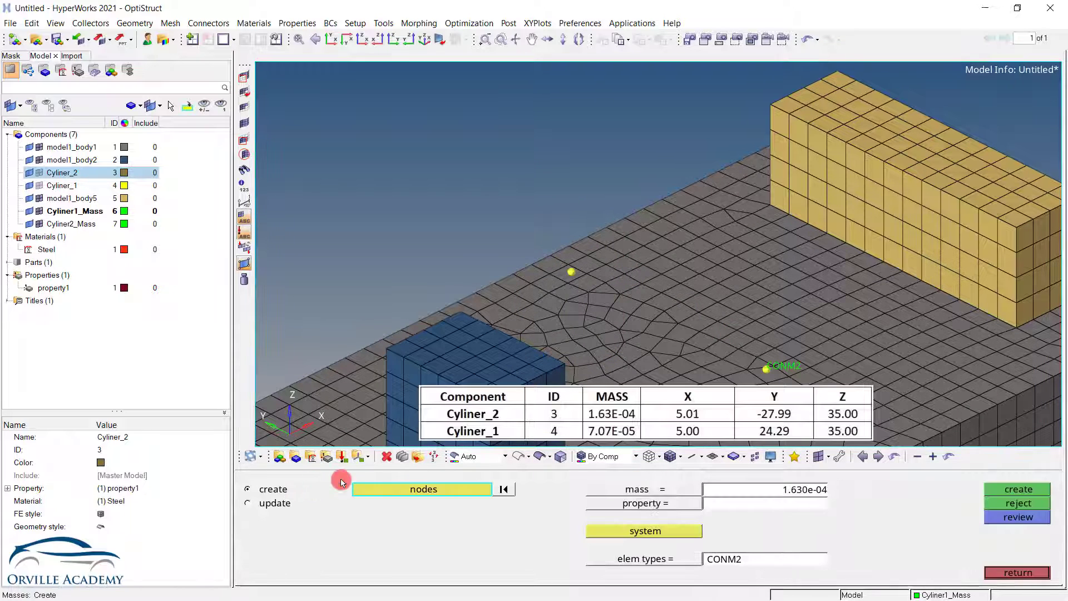
click(569, 272)
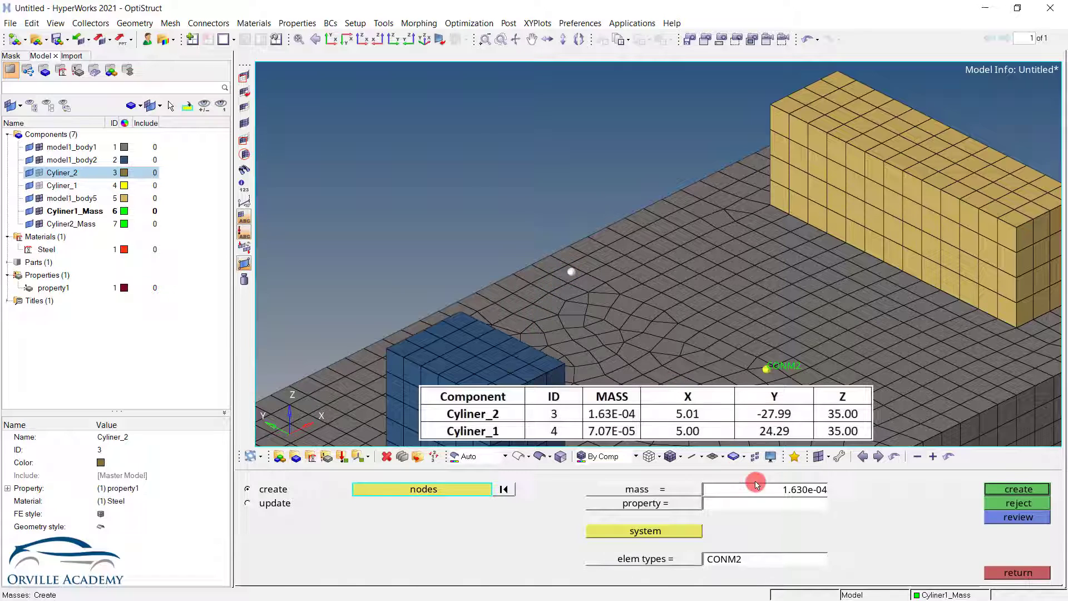
click(800, 495)
text(070e-05)
click(1009, 490)
click(1004, 571)
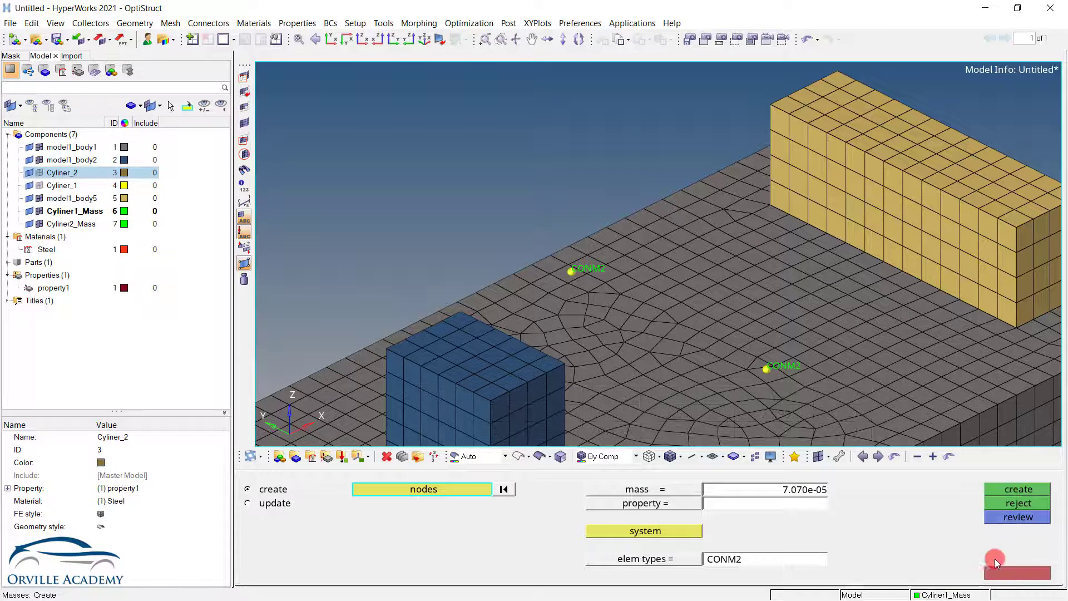
mouse_move(535, 235)
ctrl+mouse_down()
mouse_move(571, 278)
mouse_move(526, 329)
mouse_move(537, 260)
ctrl+mouse_up()
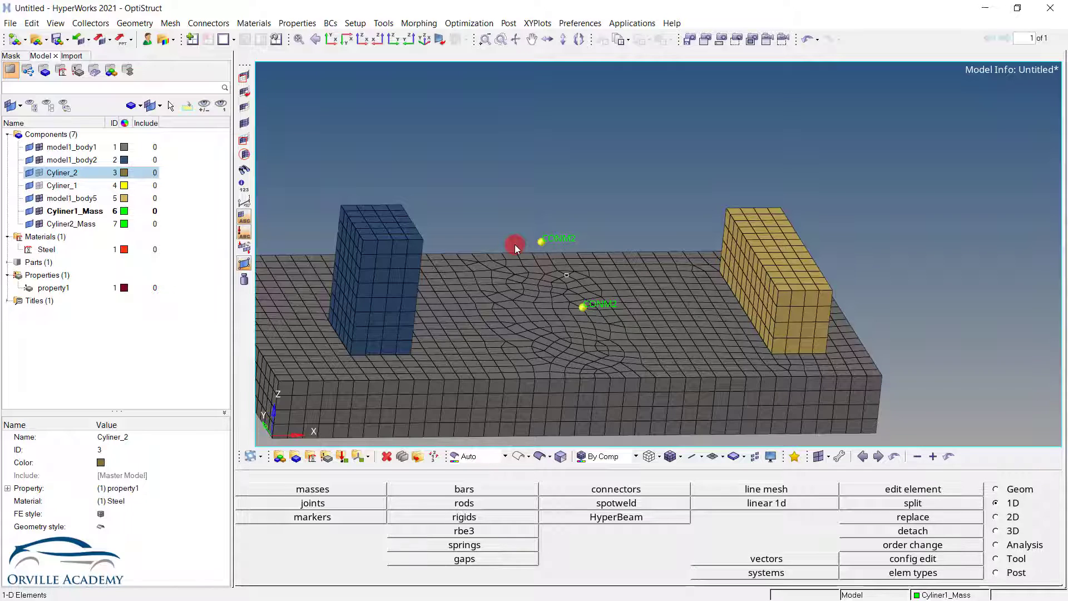
Create a new empty component named rbe3 from the browser.
right_click(183, 166)
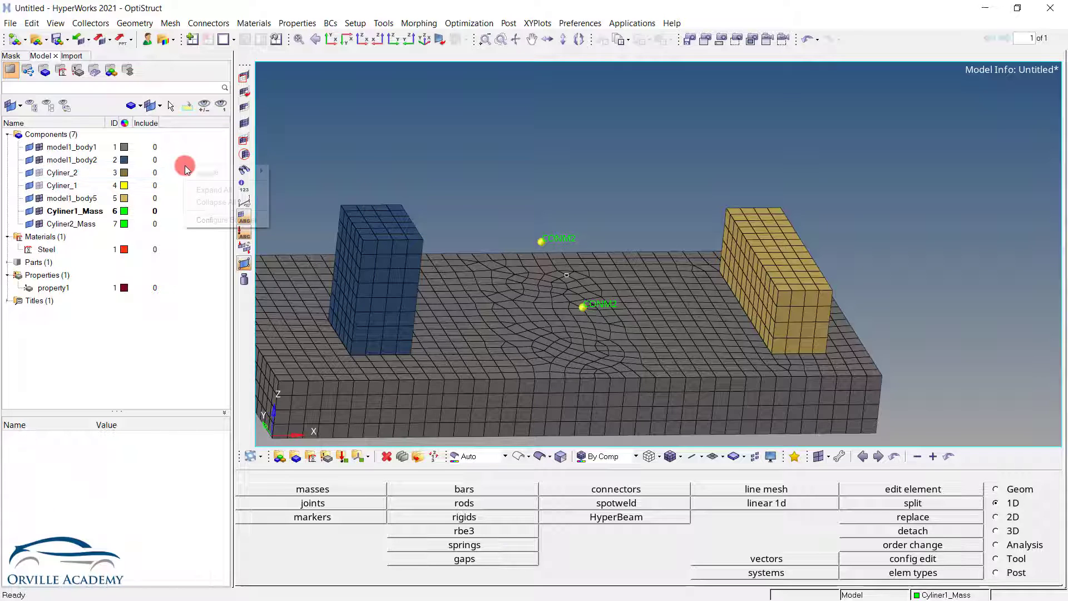
mouse_move(206, 172)
click(308, 214)
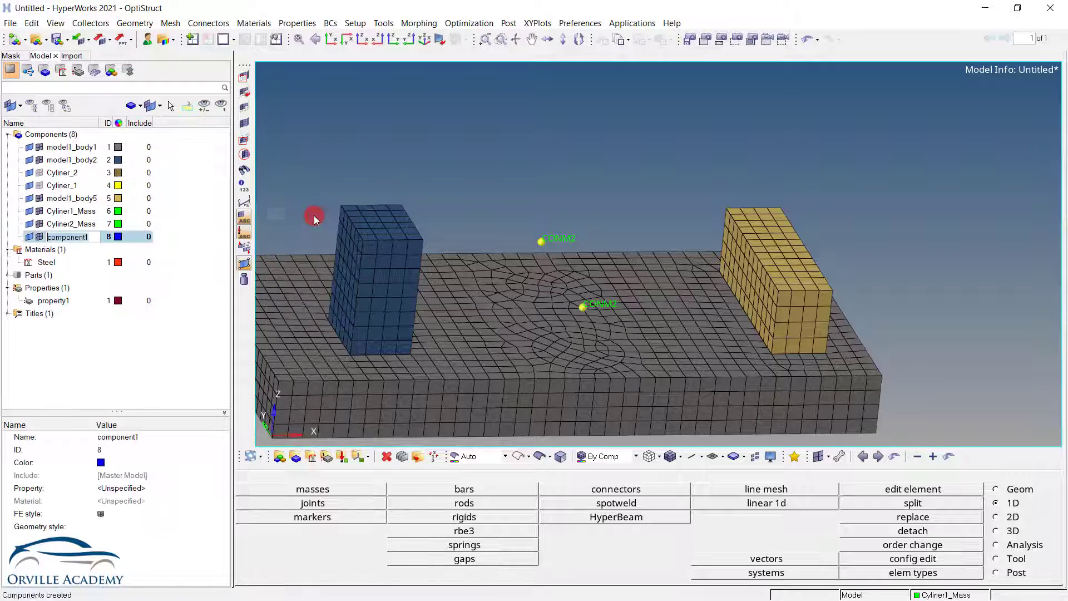
text(rbe3)
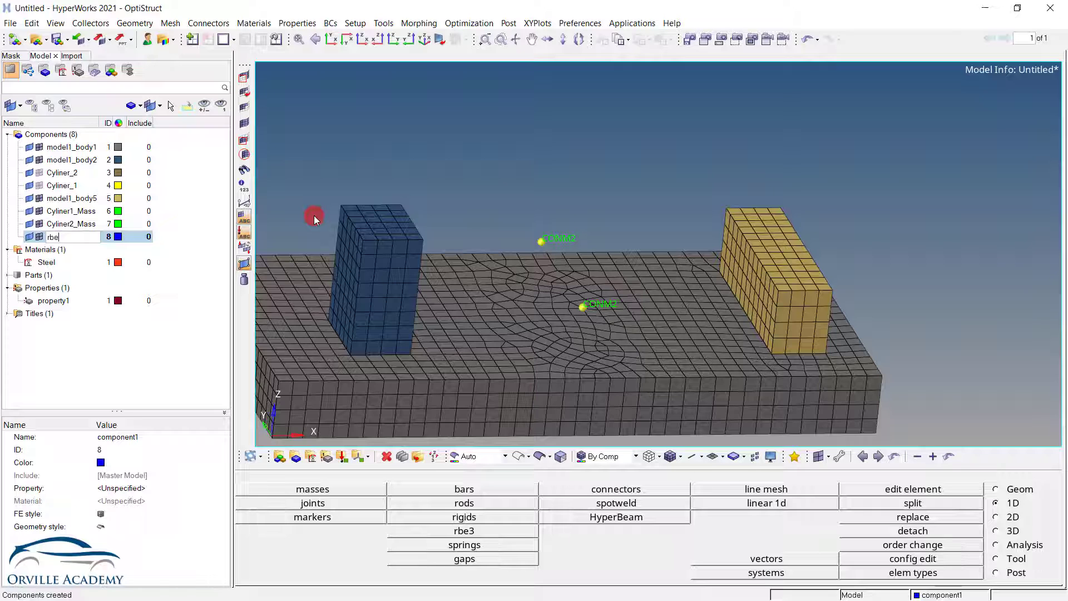
key(Return)
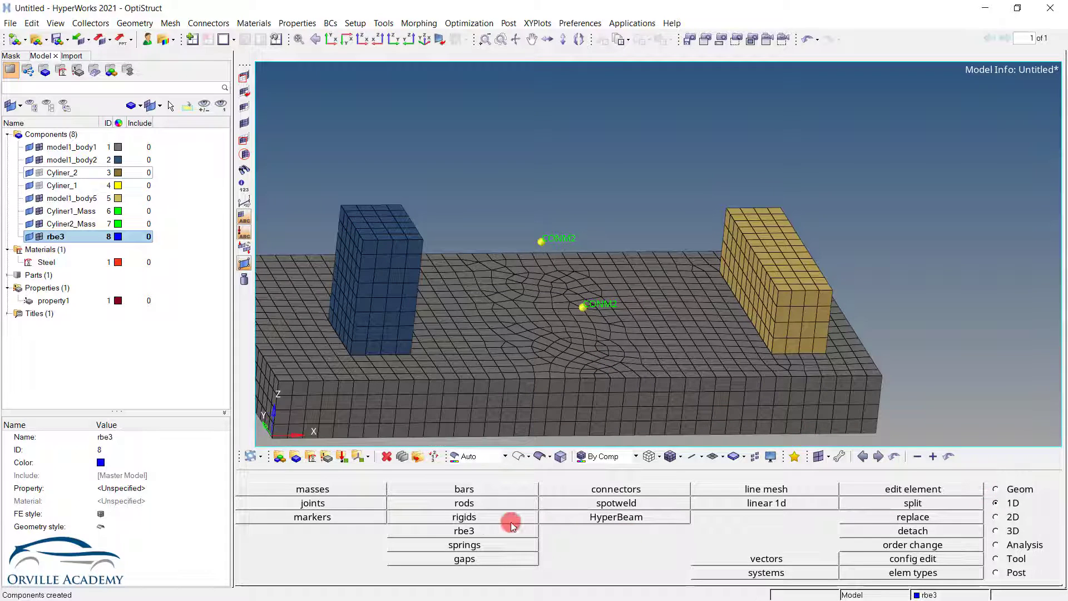
Start an RBE3 element with the first CONM2 mass node as its dependent node.
click(481, 530)
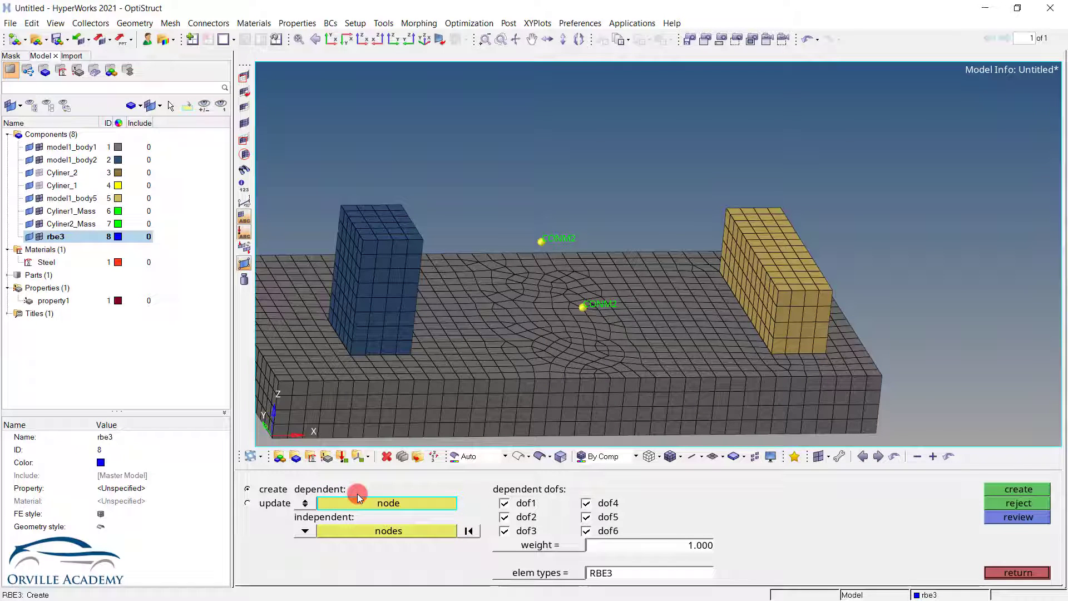
scroll(548, 234, up, 5)
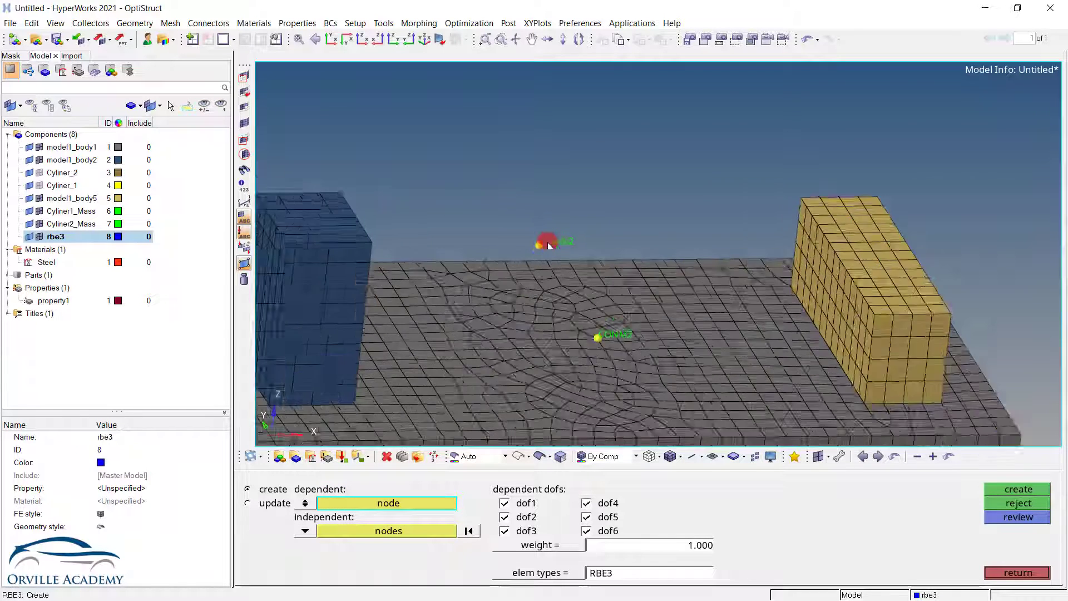
click(534, 240)
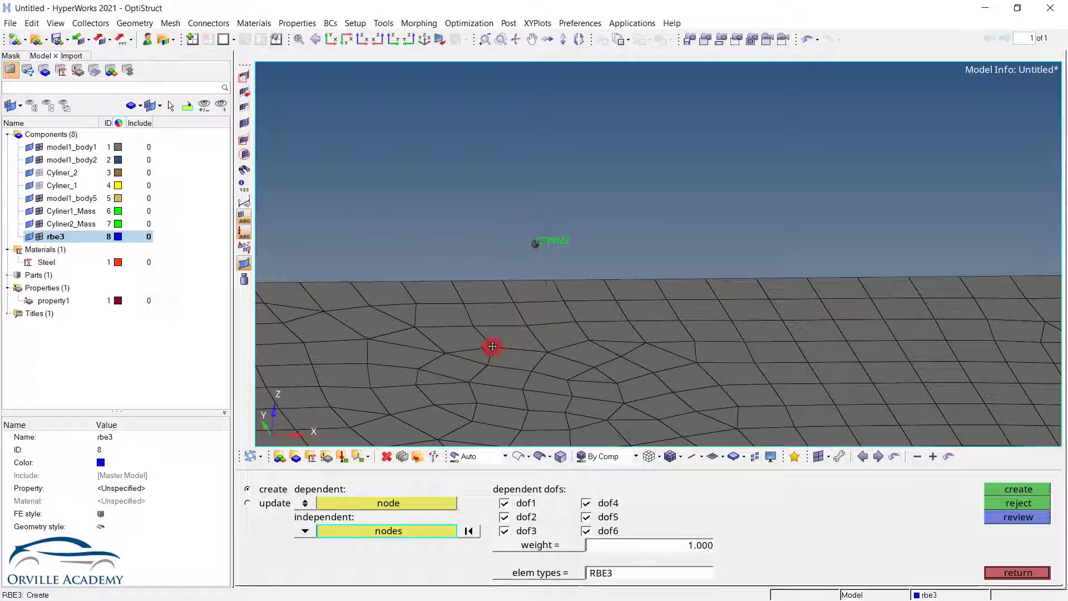
ctrl+right_drag(489, 351, 524, 339)
ctrl+drag(524, 339, 467, 295)
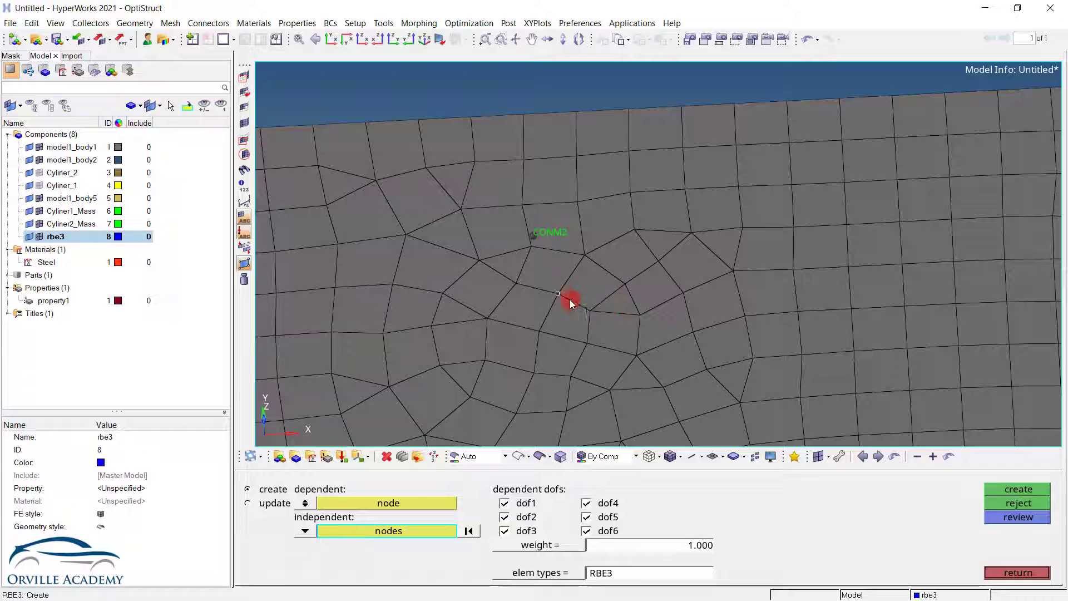
ctrl+drag(570, 299, 535, 276)
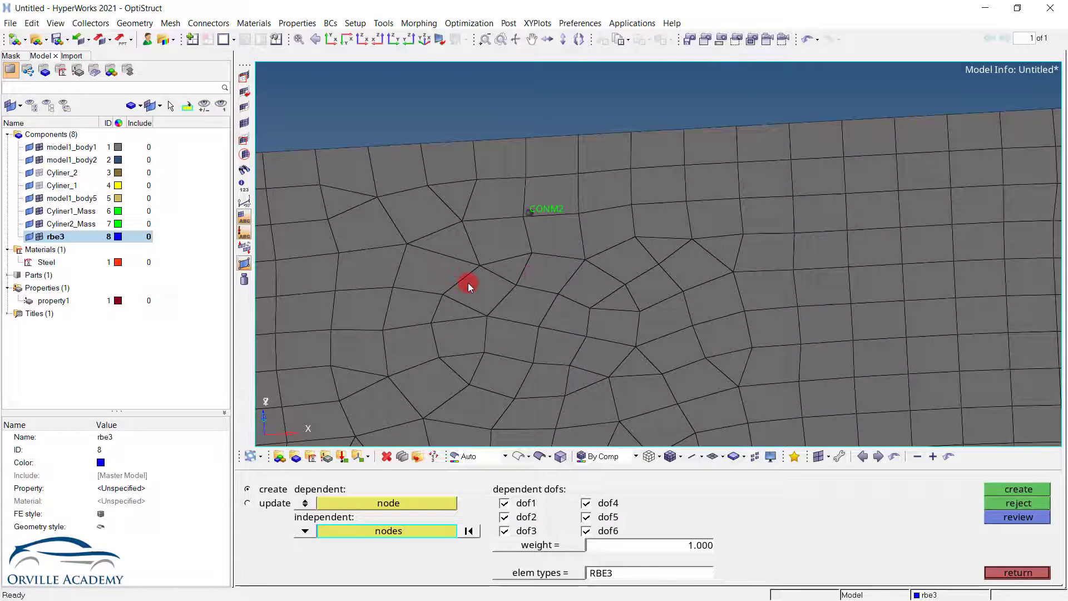
Circle-select the plate nodes around the mass as independent nodes and create the RBE3 spider.
shift+drag(468, 284, 485, 337)
shift+drag(484, 272, 502, 293)
shift+drag(474, 256, 625, 375)
shift+drag(462, 331, 489, 383)
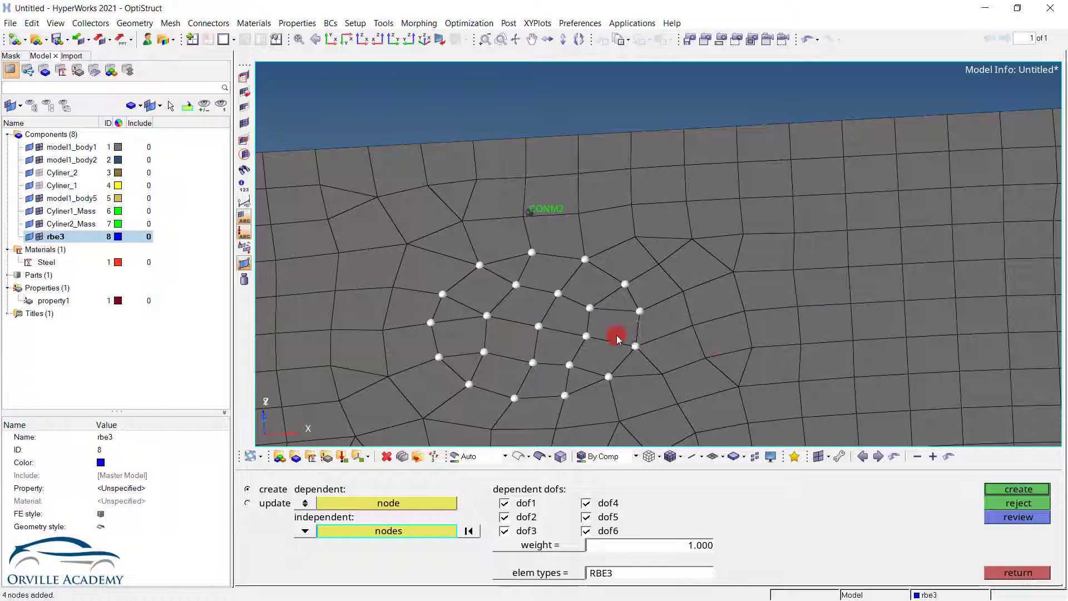
click(999, 493)
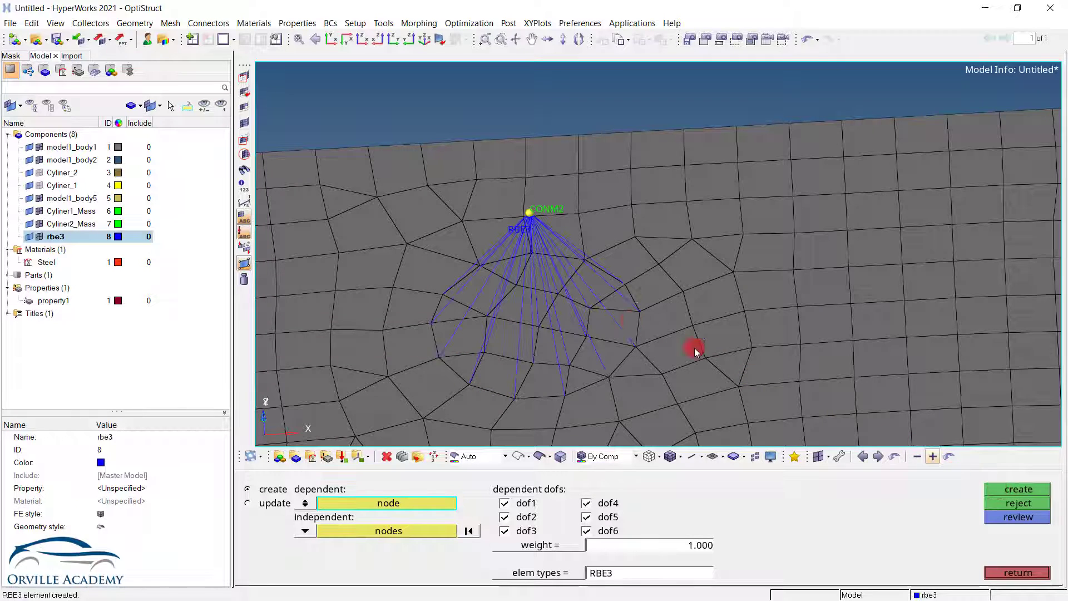
ctrl+drag(691, 350, 677, 300)
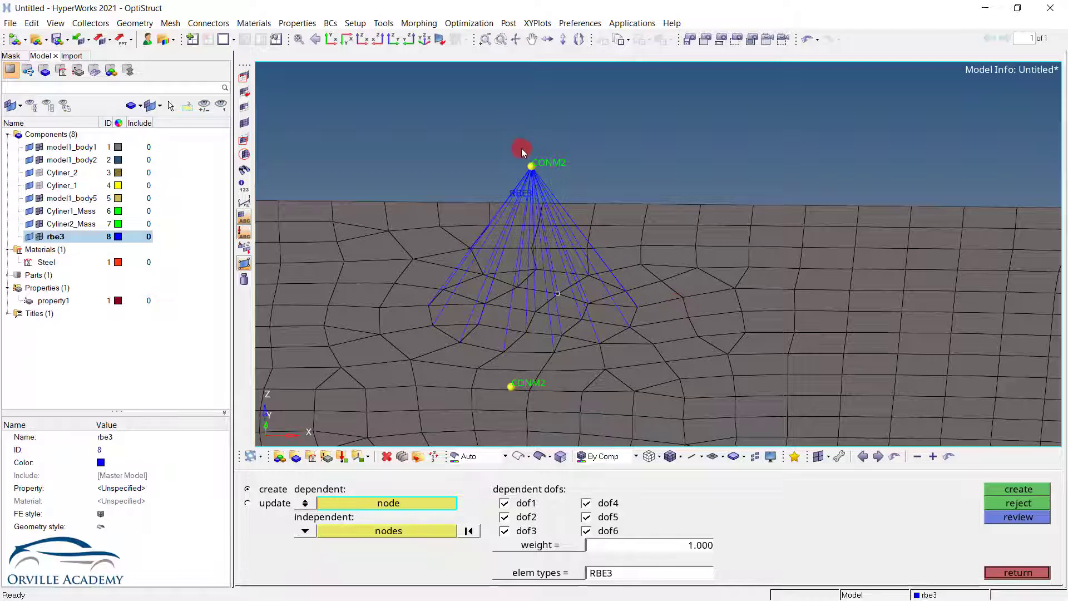
click(535, 172)
ctrl+drag(499, 322, 512, 206)
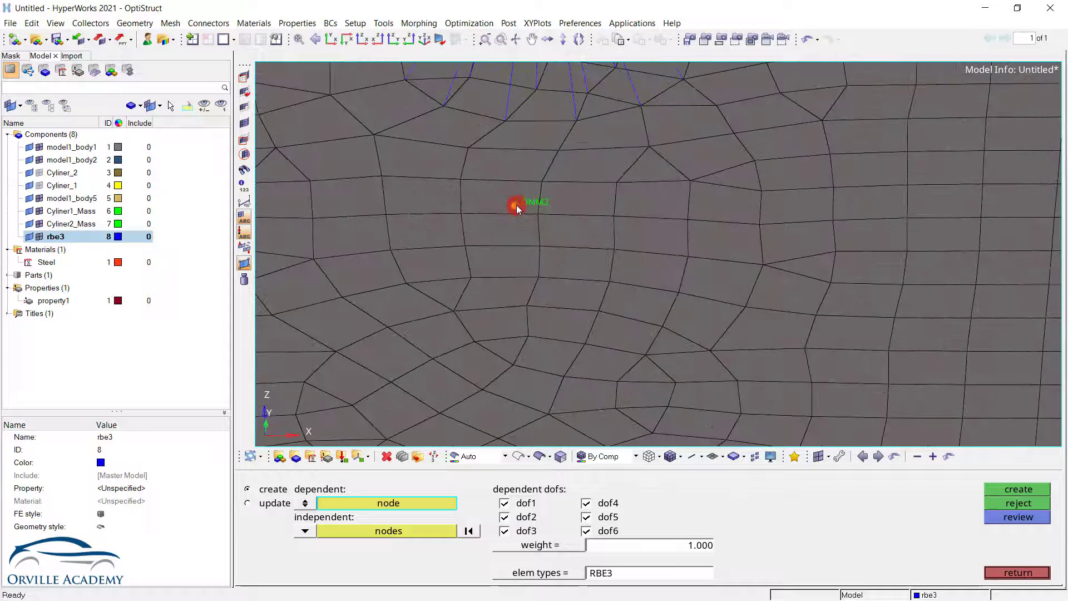
Use the second CONM2 node as dependent, select its surrounding plate-node ring, and create the RBE3.
click(516, 205)
mouse_move(550, 332)
ctrl+mouse_down()
mouse_move(531, 157)
mouse_move(489, 291)
mouse_move(479, 200)
mouse_move(549, 255)
ctrl+mouse_up()
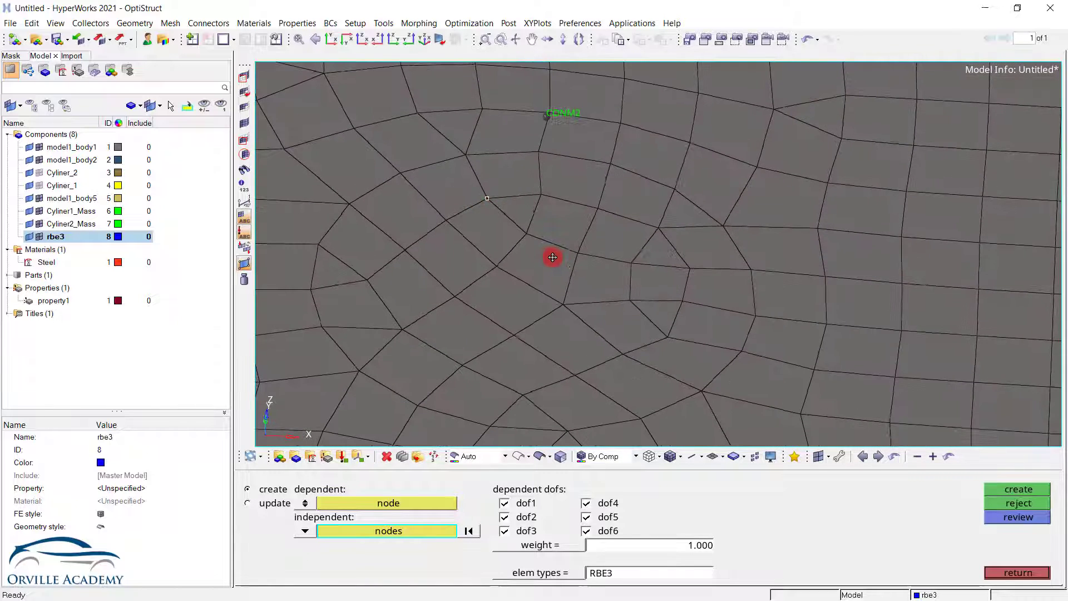
ctrl+drag(455, 131, 446, 131)
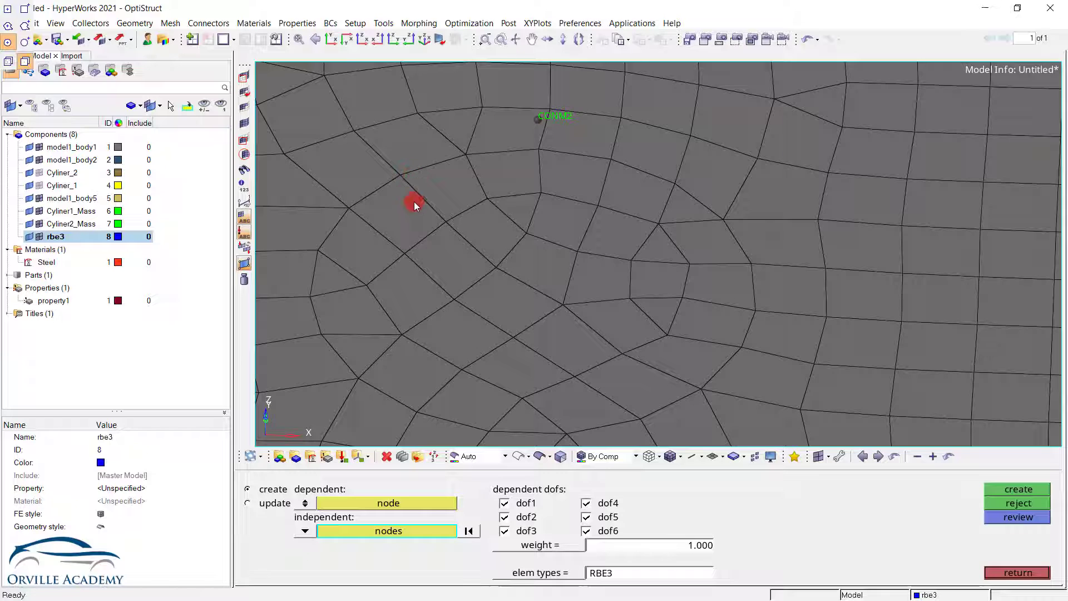
shift+drag(399, 179, 563, 143)
shift+drag(626, 334, 701, 397)
ctrl+drag(537, 329, 627, 365)
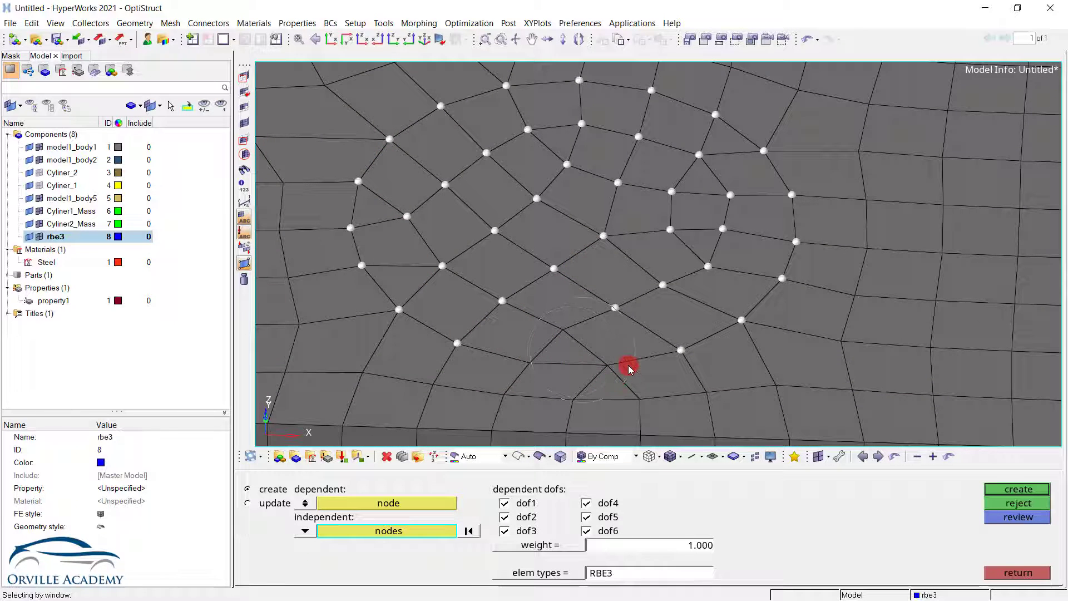
shift+drag(475, 331, 573, 362)
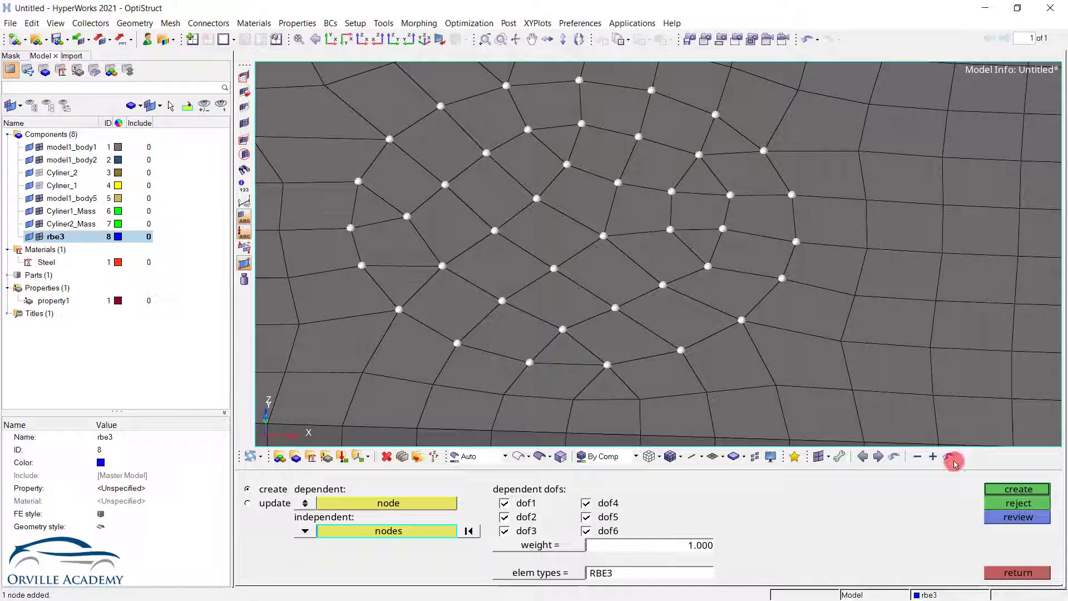
click(1020, 489)
click(1000, 572)
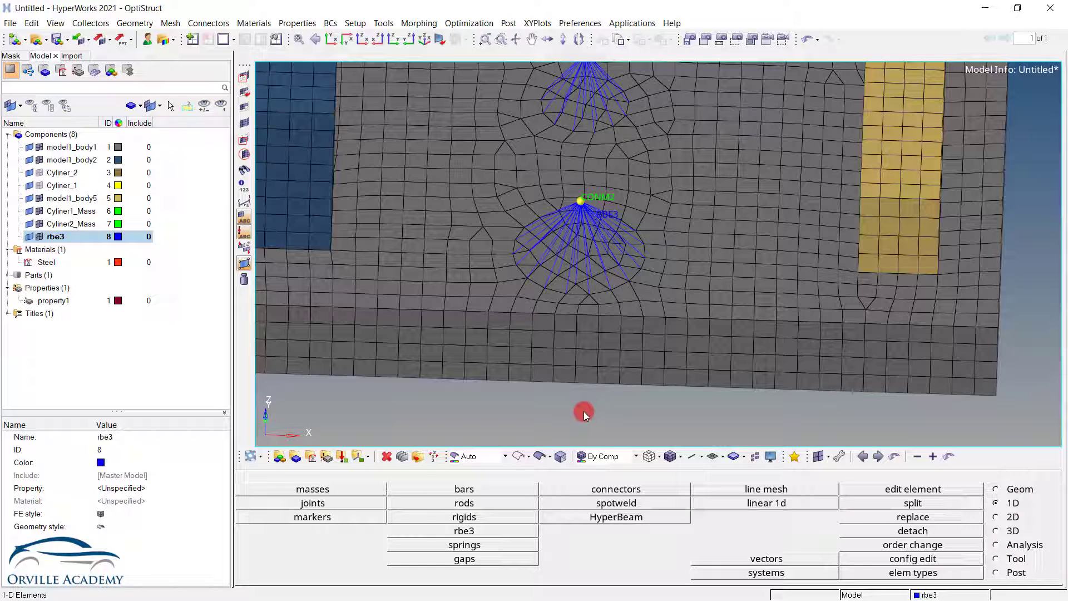
Show all components again, including both cylinders, in an isometric view.
key(d)
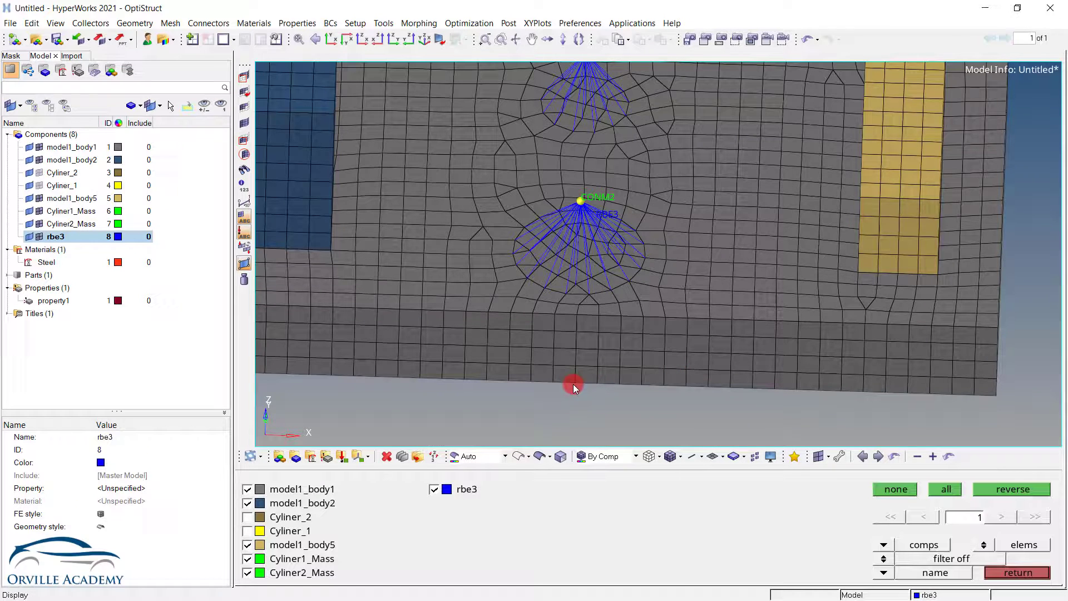
click(946, 489)
click(992, 570)
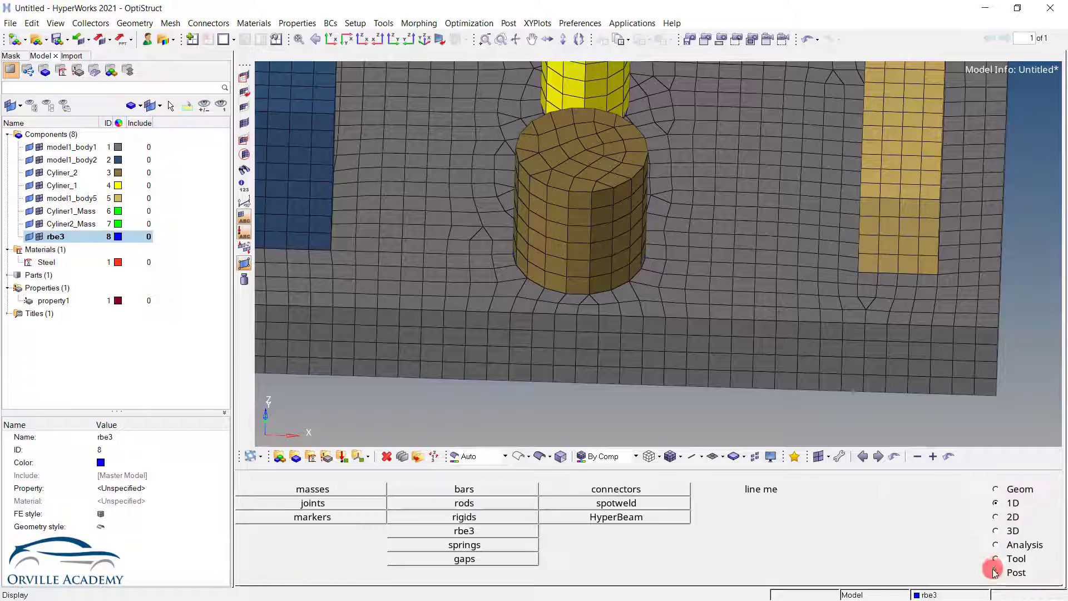
ctrl+drag(573, 289, 683, 385)
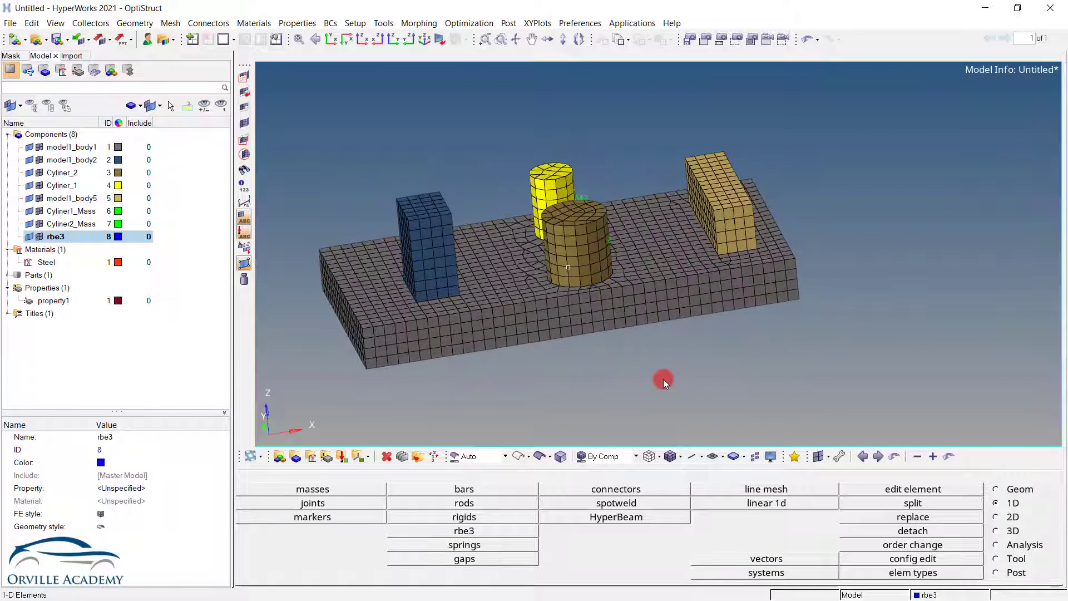
Delete all elements of the Cyliner_1 and Cyliner_2 components, selected by collector.
key(F2)
click(373, 490)
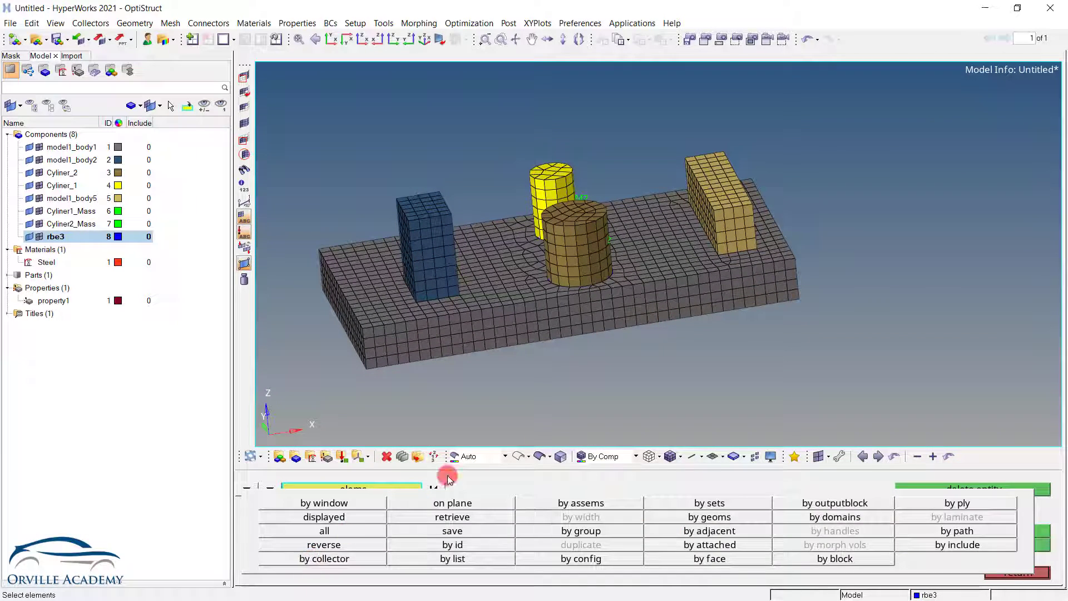
click(578, 247)
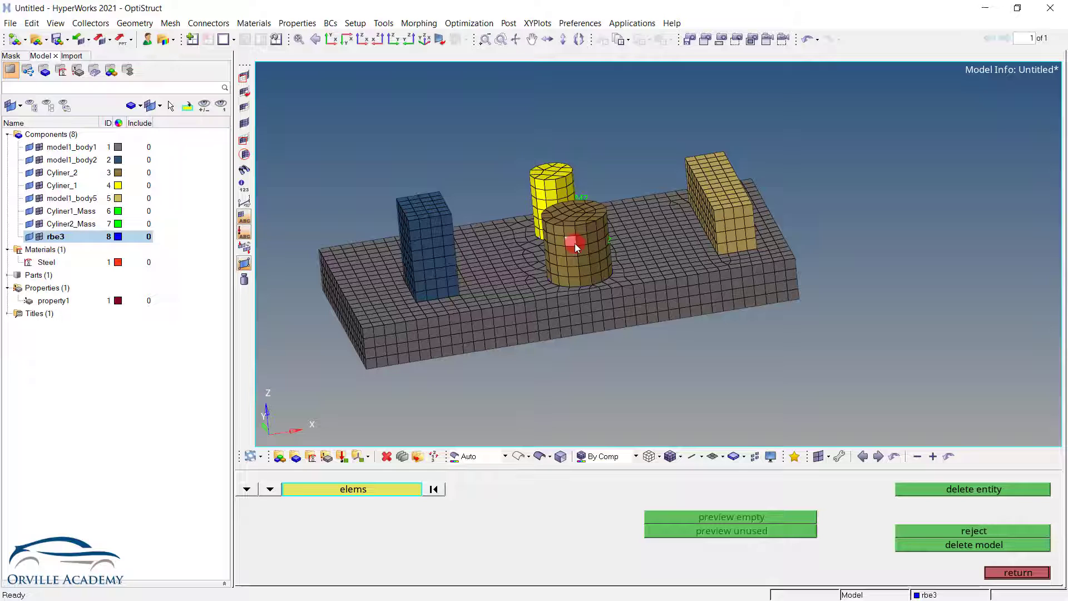
click(352, 488)
click(324, 558)
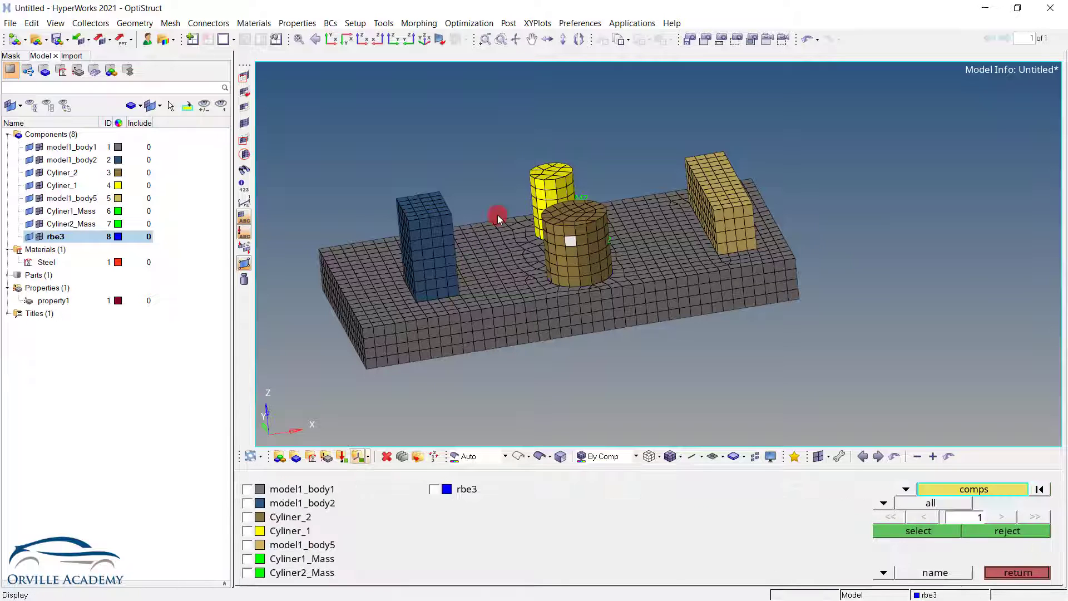
click(555, 217)
click(918, 530)
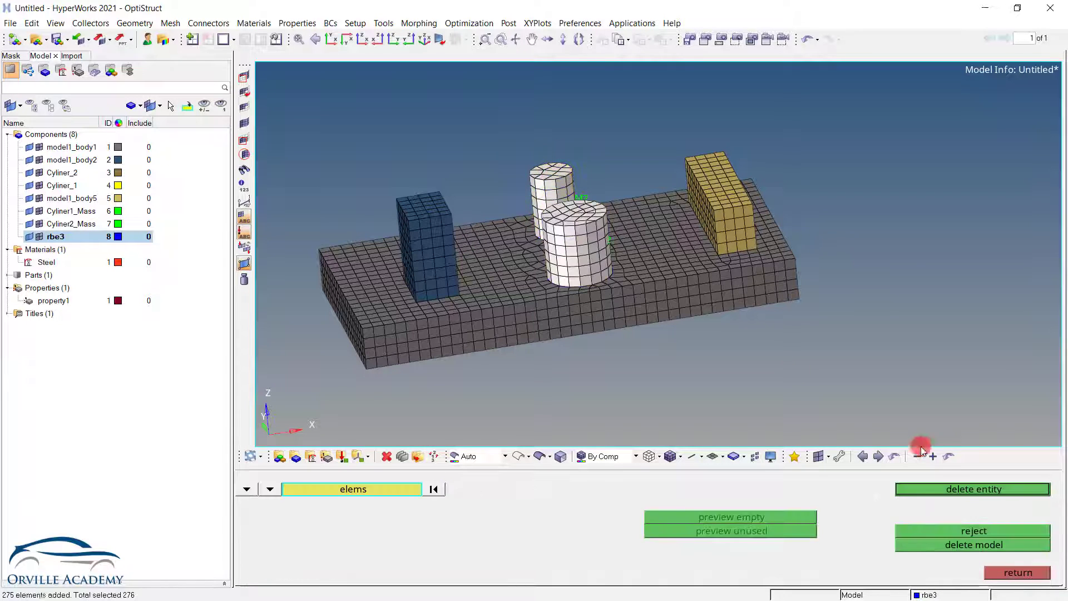
click(950, 490)
click(1018, 572)
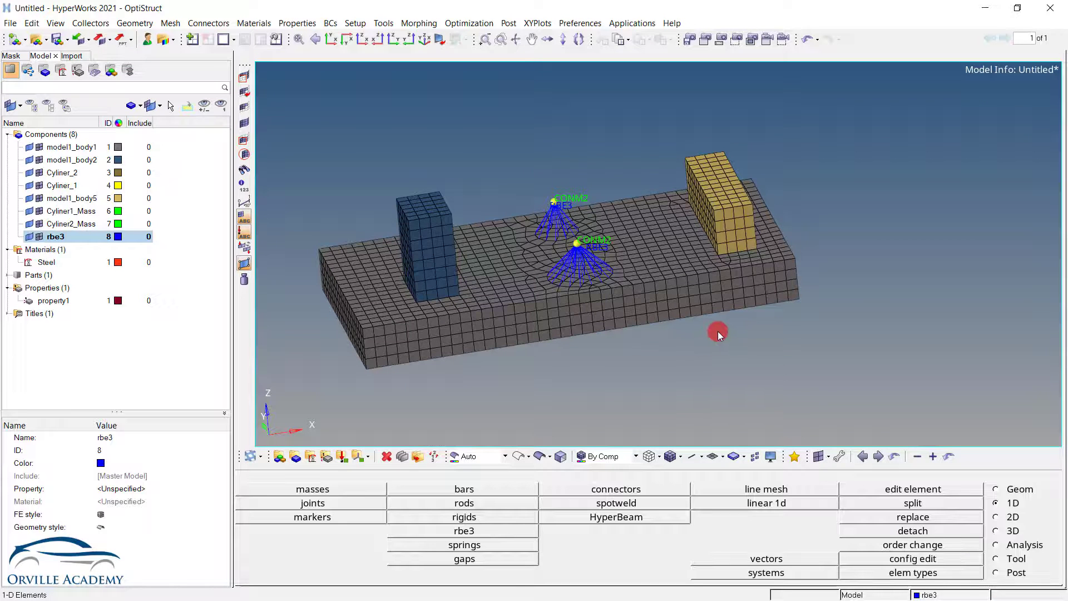
key(shift+F2)
Clear all temporary nodes and review the plate with its CONM2 masses and RBE3 spiders.
click(990, 531)
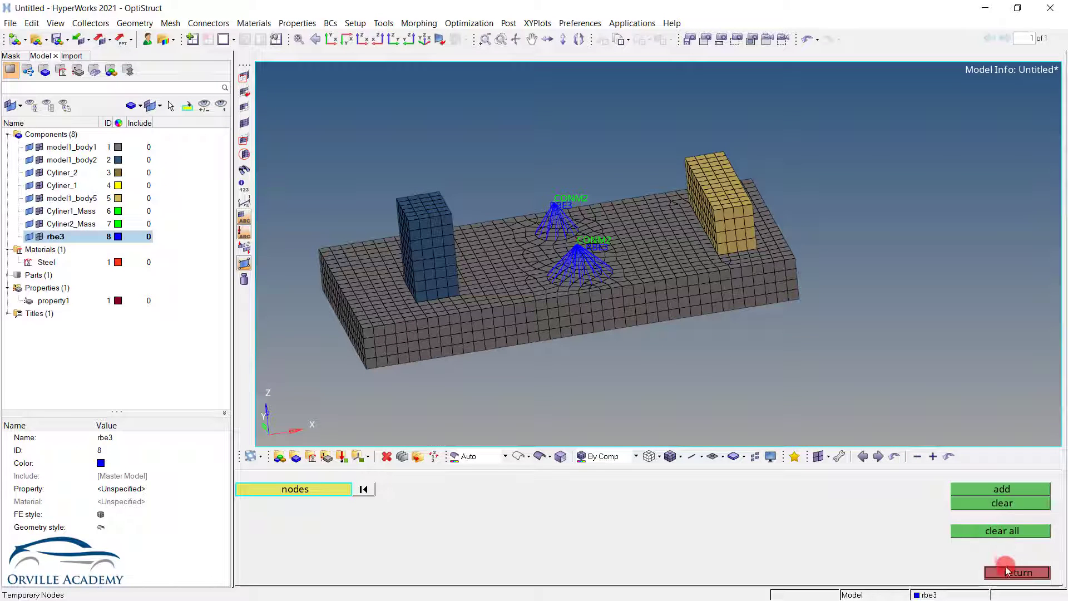
click(1003, 566)
ctrl+drag(585, 172, 552, 256)
scroll(546, 249, up, 3)
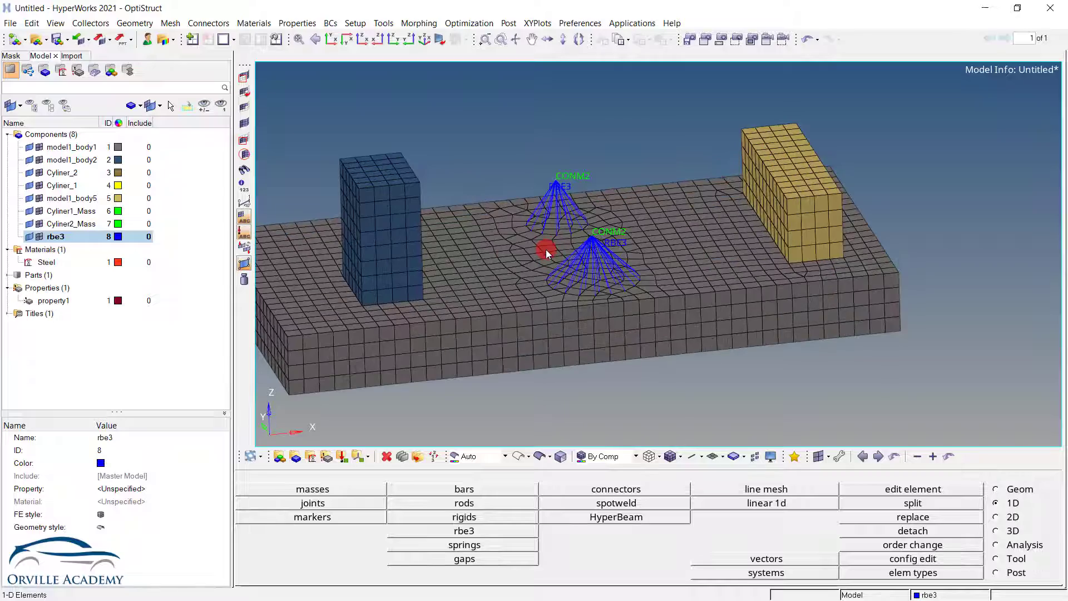
ctrl+right_drag(511, 256, 571, 246)
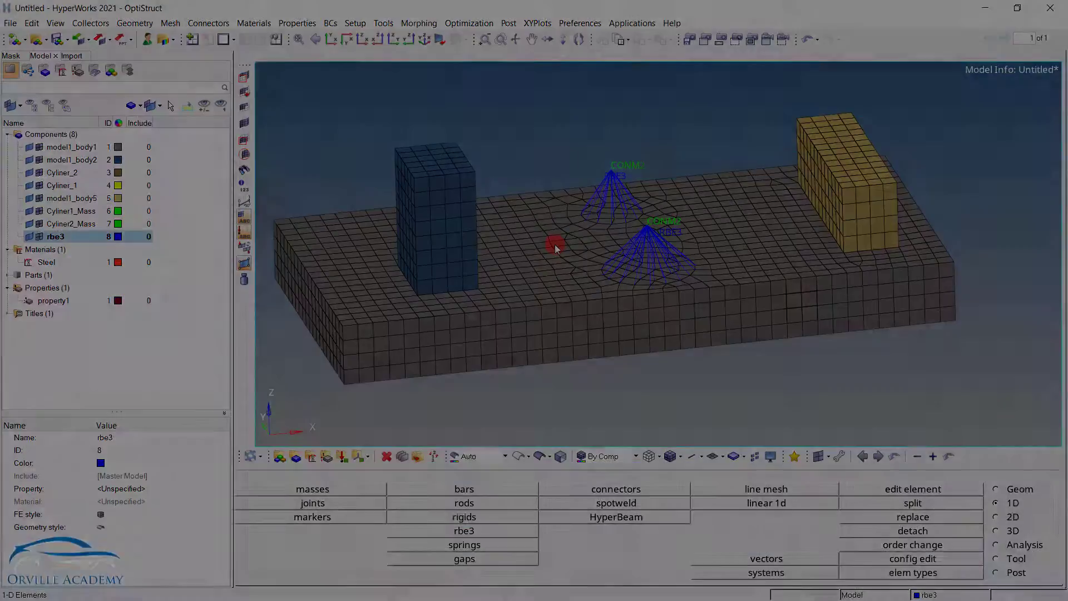